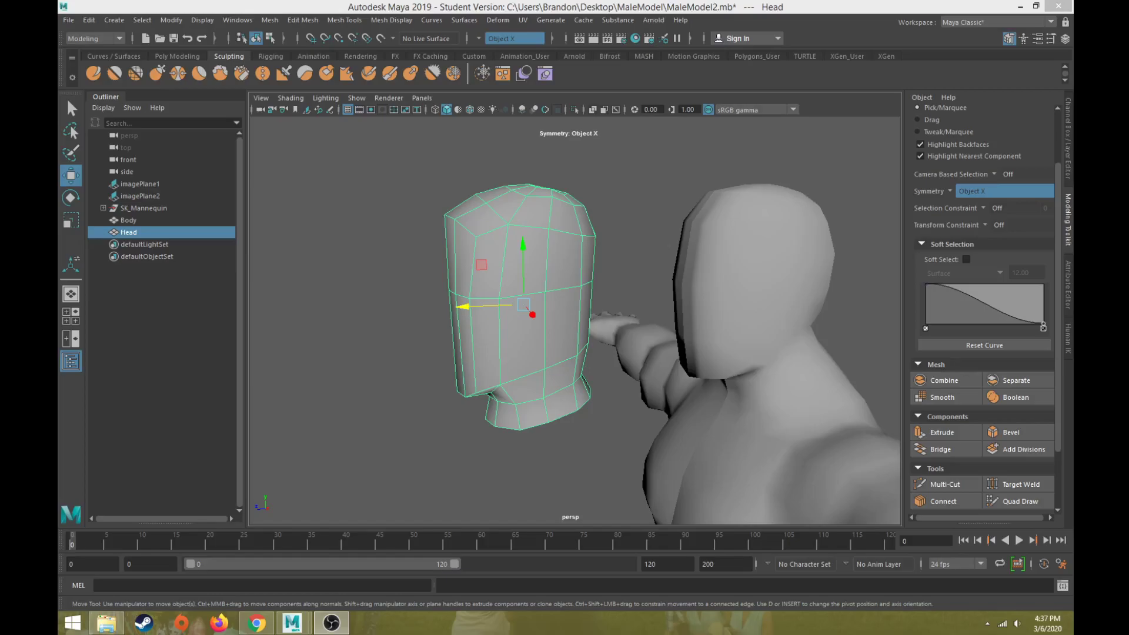
# Bevel the horizontal edge loop around the middle of the head with a fraction of 0.4.
pyautogui.keyDown('alt'); pyautogui.moveTo(566, 296); pyautogui.dragTo(584, 227); pyautogui.keyUp('alt')
pyautogui.moveTo(585, 227); pyautogui.dragTo(584, 192, button='right')
pyautogui.doubleClick(586, 241)
pyautogui.scroll(3, 562, 257)
pyautogui.keyDown('alt'); pyautogui.moveTo(563, 257); pyautogui.dragTo(562, 344); pyautogui.keyUp('alt')
pyautogui.click(1017, 434)
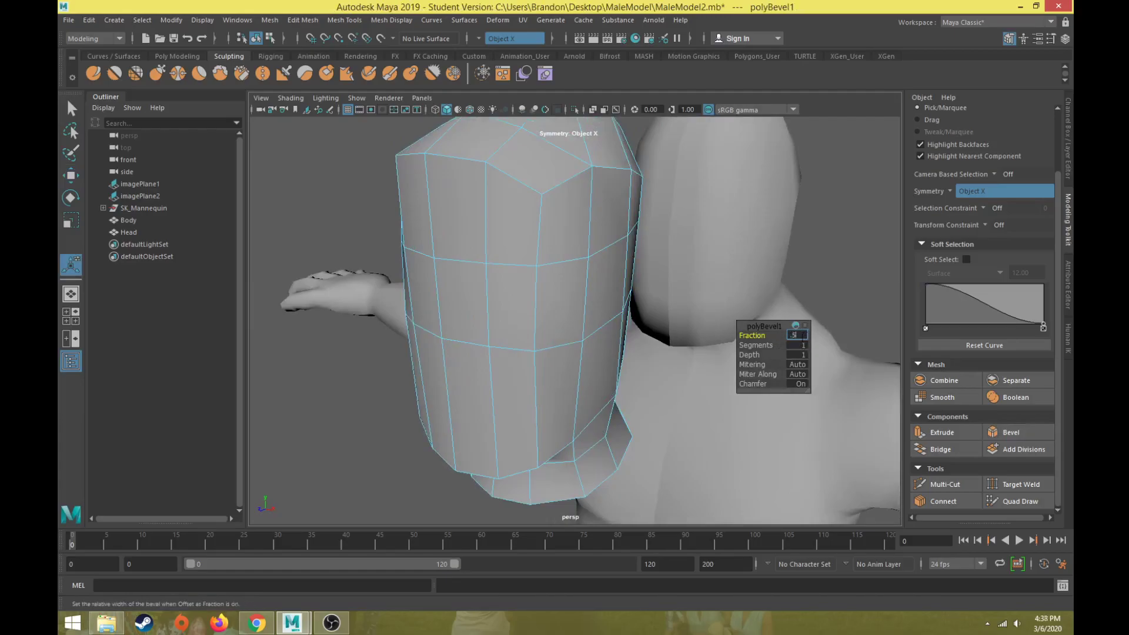
pyautogui.press('Return')
pyautogui.keyDown('alt'); pyautogui.moveTo(608, 302); pyautogui.dragTo(496, 318); pyautogui.keyUp('alt')
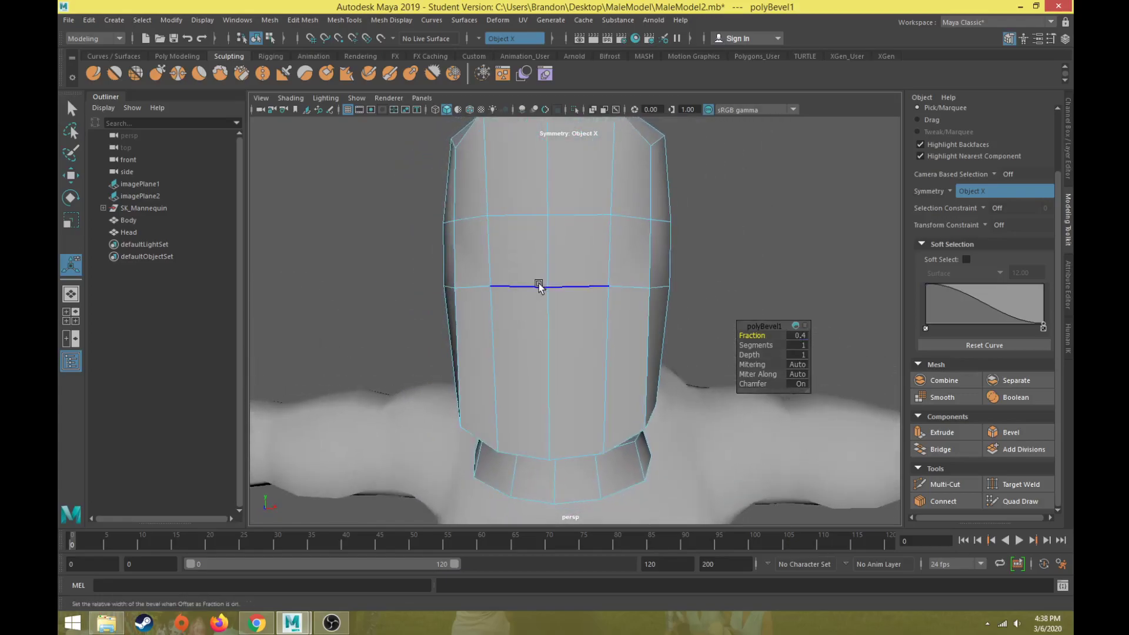
# Raise the centre vertex of the lower bevelled loop on the face and slightly lower the vertices beside it.
pyautogui.moveTo(550, 287); pyautogui.dragTo(569, 296, button='right')
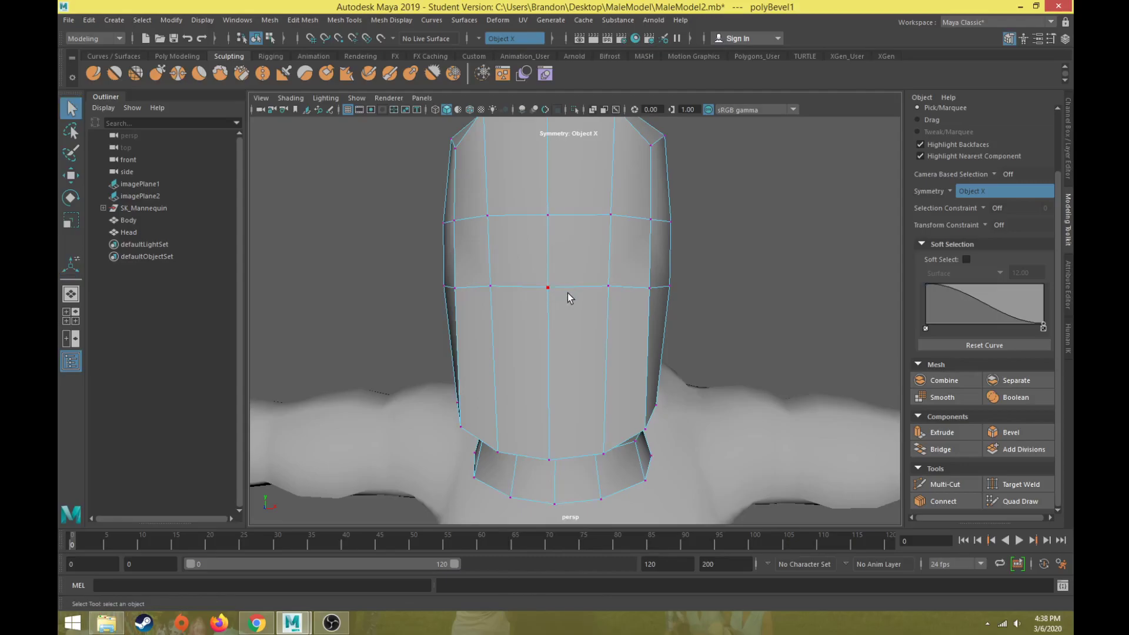
pyautogui.click(548, 288)
pyautogui.press('w')
pyautogui.moveTo(549, 234); pyautogui.dragTo(556, 223)
pyautogui.click(610, 287)
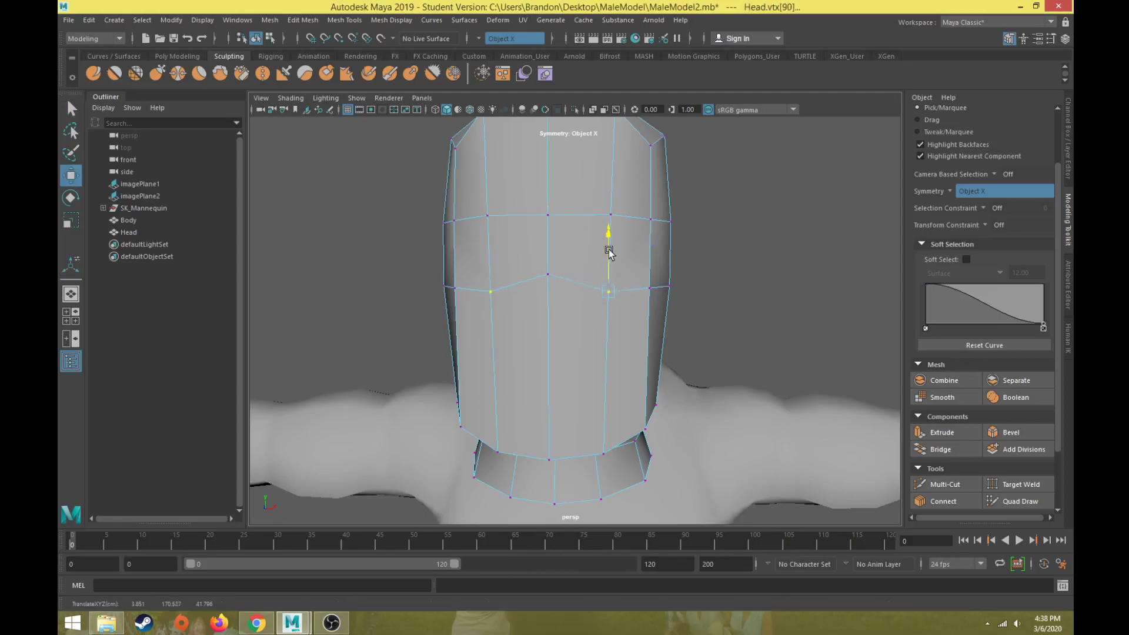
pyautogui.click(649, 287)
# Bring the vertical edges beside the face's centreline closer together and adjust the height of the lower loop's centre vertex.
pyautogui.keyDown('alt'); pyautogui.moveTo(649, 285); pyautogui.dragTo(609, 253); pyautogui.keyUp('alt')
pyautogui.moveTo(611, 235); pyautogui.dragTo(610, 200, button='right')
pyautogui.click(626, 210)
pyautogui.keyDown('alt'); pyautogui.moveTo(629, 211); pyautogui.dragTo(656, 227); pyautogui.keyUp('alt')
pyautogui.moveTo(580, 234); pyautogui.dragTo(527, 233, button='right')
pyautogui.click(590, 236)
pyautogui.moveTo(590, 237); pyautogui.dragTo(589, 226)
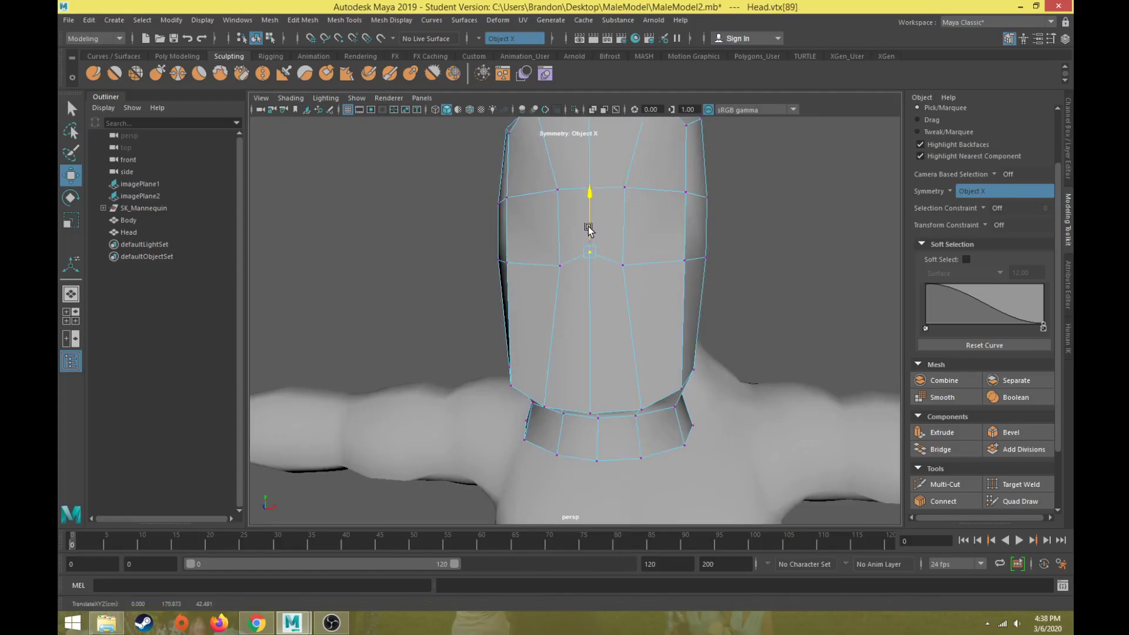
# Connect the ring of vertical edges around the lower head with one new loop, sliding it up to 0.77.
pyautogui.keyDown('alt'); pyautogui.moveTo(683, 214); pyautogui.dragTo(599, 293); pyautogui.keyUp('alt')
pyautogui.moveTo(618, 277); pyautogui.dragTo(621, 259, button='right')
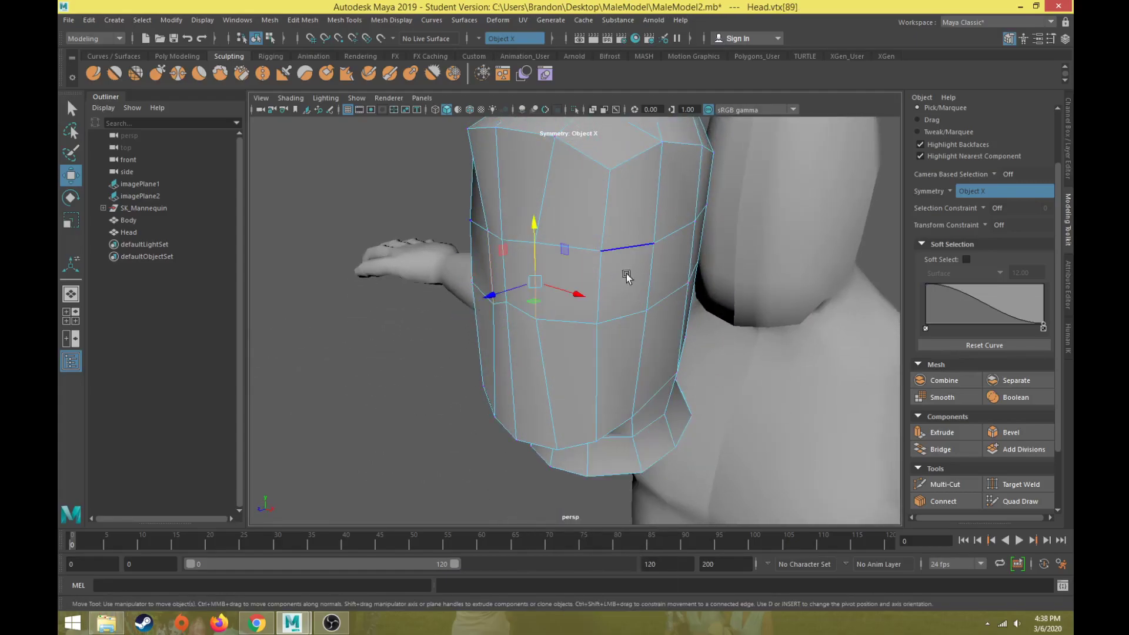
pyautogui.click(648, 285)
pyautogui.keyDown('shift'); pyautogui.click(644, 332); pyautogui.keyUp('shift')
pyautogui.keyDown('alt'); pyautogui.moveTo(642, 347); pyautogui.dragTo(594, 460); pyautogui.keyUp('alt')
pyautogui.click(604, 378)
pyautogui.keyDown('shift'); pyautogui.click(599, 438); pyautogui.keyUp('shift')
pyautogui.keyDown('alt'); pyautogui.moveTo(594, 460); pyautogui.dragTo(654, 433); pyautogui.keyUp('alt')
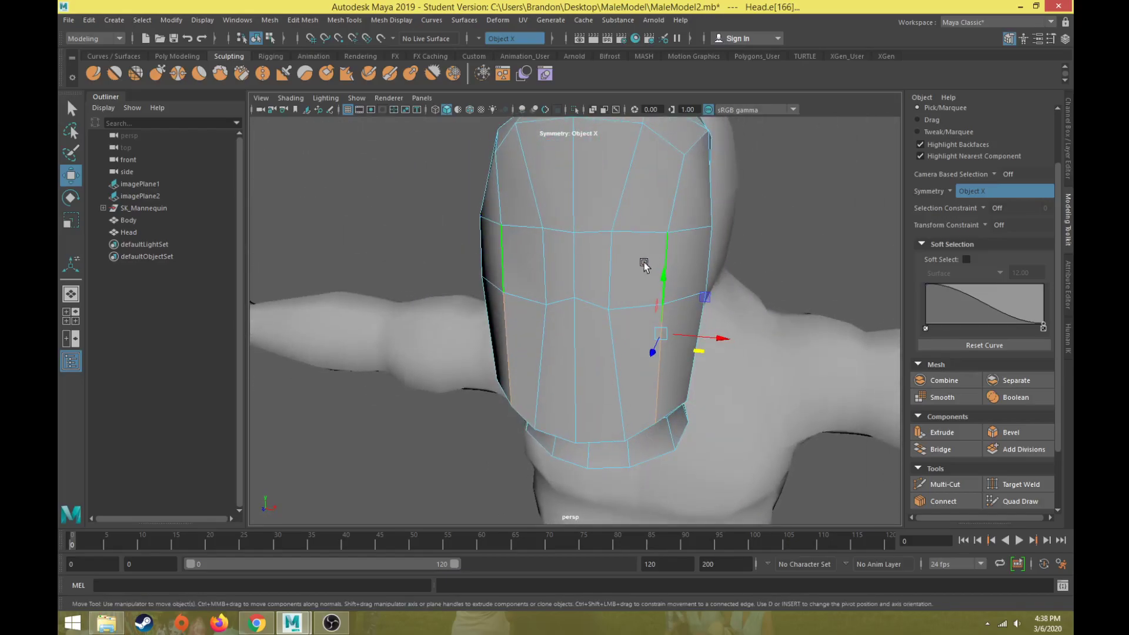
pyautogui.click(608, 345)
pyautogui.keyDown('shift'); pyautogui.doubleClick(578, 352); pyautogui.keyUp('shift')
pyautogui.moveTo(647, 323)
pyautogui.keyDown('alt'); pyautogui.mouseDown()
pyautogui.moveTo(544, 318)
pyautogui.moveTo(638, 315)
pyautogui.mouseUp(); pyautogui.keyUp('alt')
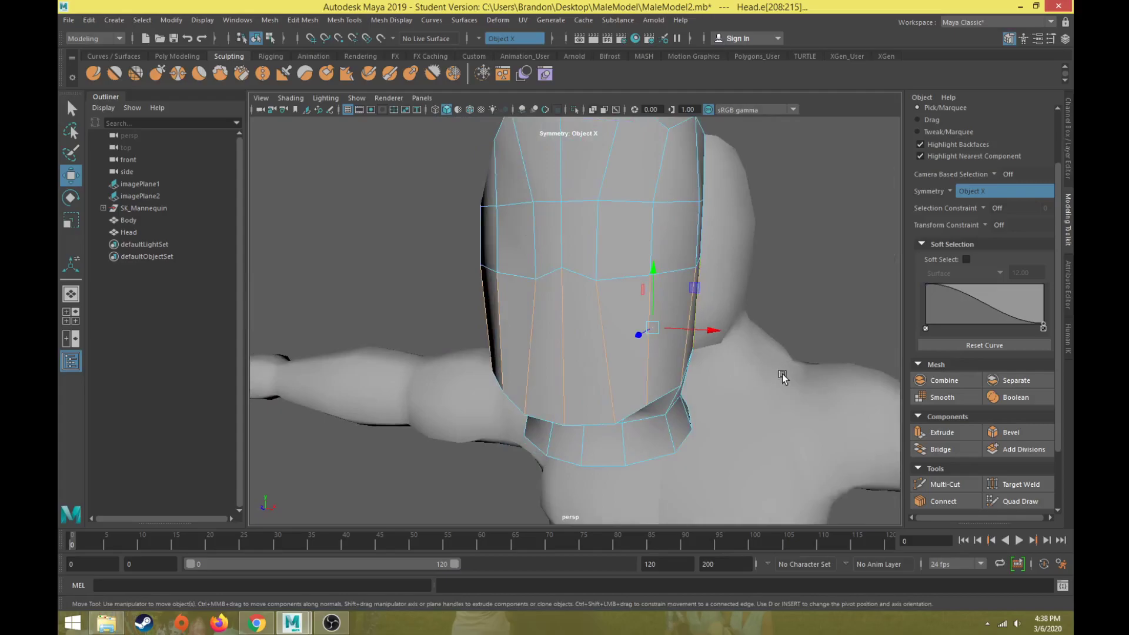
pyautogui.click(963, 502)
pyautogui.keyDown('alt'); pyautogui.moveTo(738, 342); pyautogui.dragTo(675, 334); pyautogui.keyUp('alt')
pyautogui.scroll(-3, 982, 464)
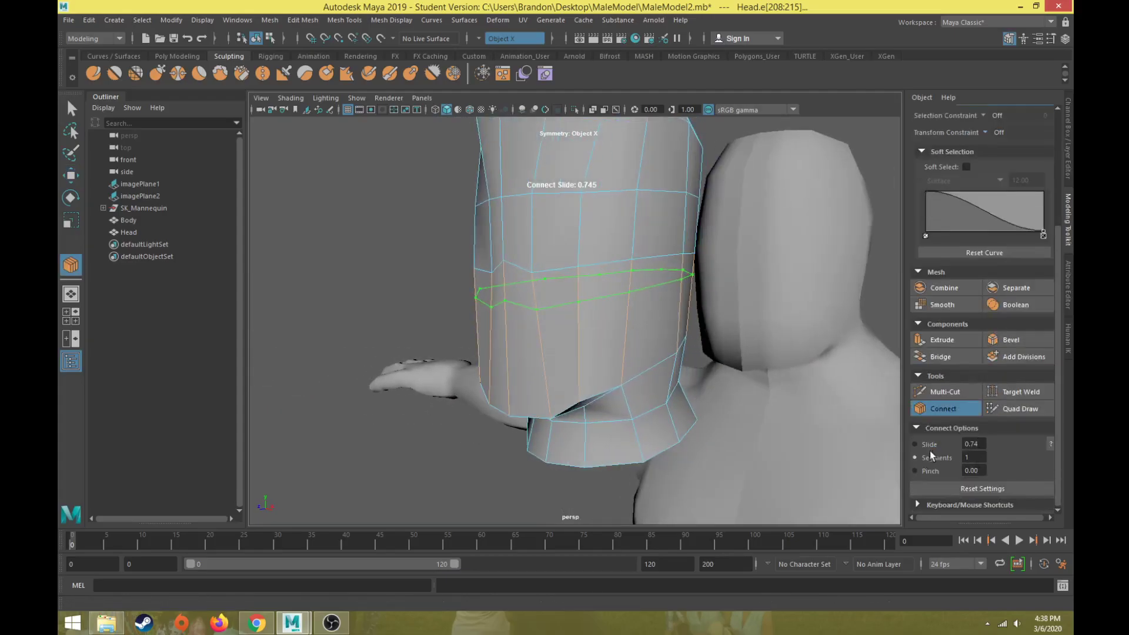
pyautogui.click(919, 445)
pyautogui.moveTo(760, 333)
pyautogui.mouseDown(button='middle')
pyautogui.moveTo(771, 333)
pyautogui.moveTo(742, 349)
pyautogui.moveTo(762, 346)
pyautogui.mouseUp(button='middle')
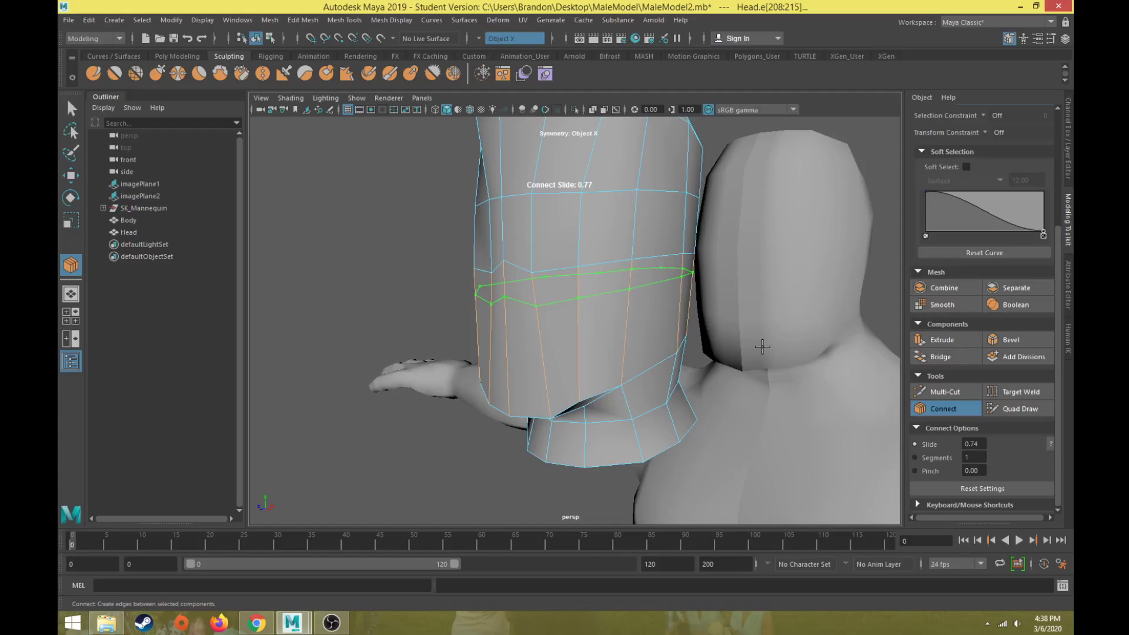
pyautogui.keyDown('alt'); pyautogui.moveTo(696, 356); pyautogui.dragTo(751, 353); pyautogui.keyUp('alt')
pyautogui.press('w')
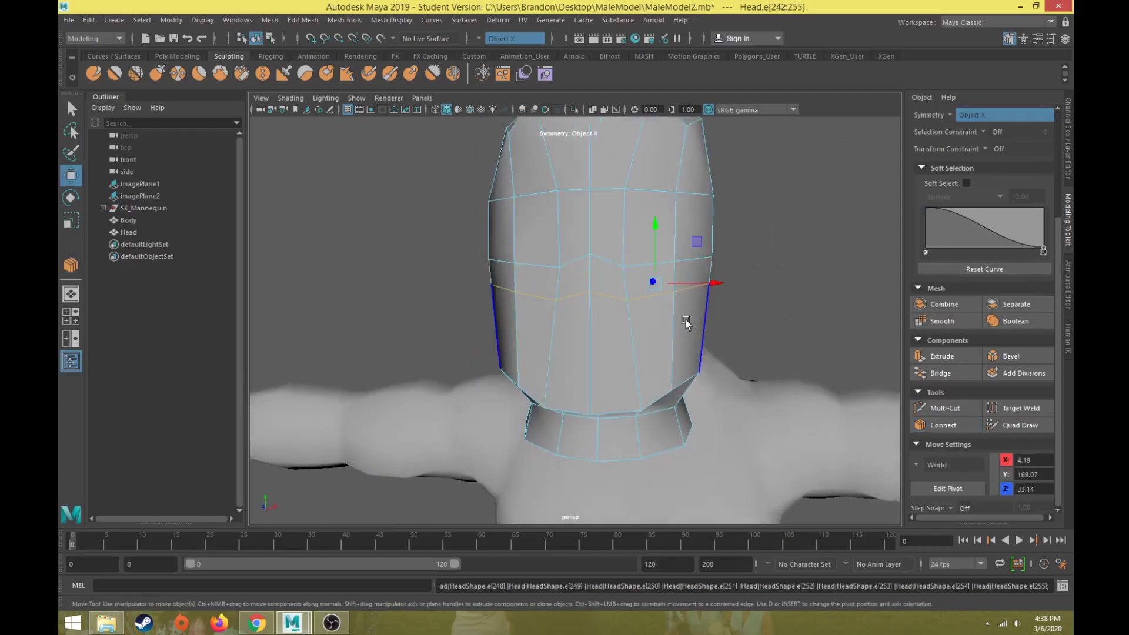
# Even out the new loop on the front of the face by adjusting its centre vertex and raising the adjacent vertices.
pyautogui.moveTo(594, 281); pyautogui.dragTo(555, 283, button='right')
pyautogui.click(589, 295)
pyautogui.moveTo(590, 267); pyautogui.dragTo(625, 256)
pyautogui.click(626, 301)
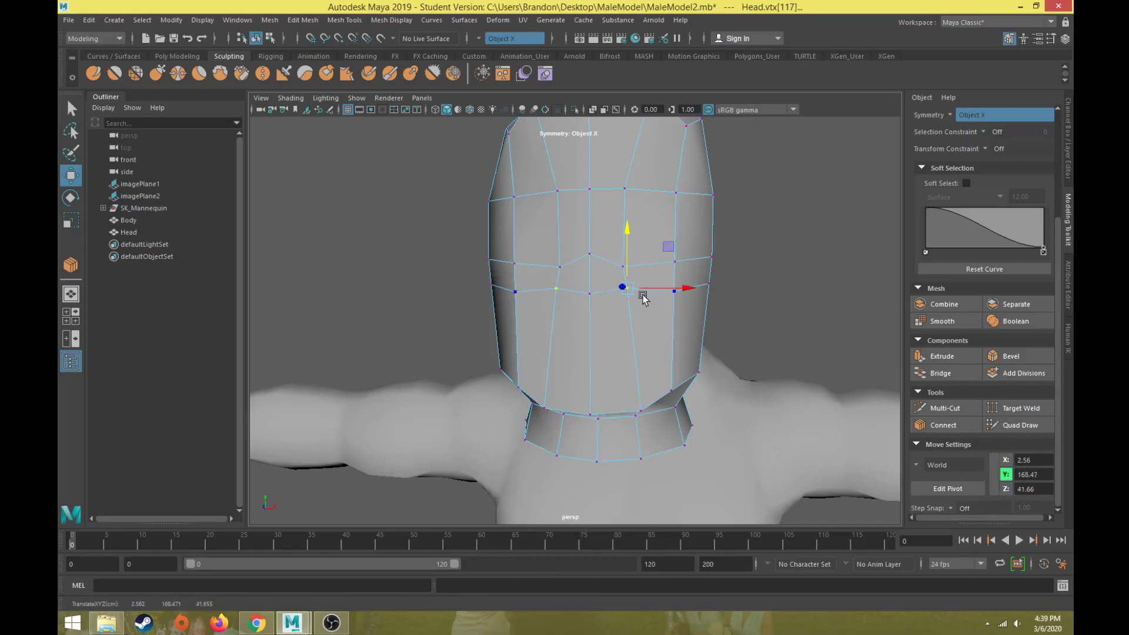
pyautogui.keyDown('alt'); pyautogui.moveTo(645, 295); pyautogui.dragTo(617, 317, button='middle'); pyautogui.keyUp('alt')
pyautogui.scroll(3, 618, 317)
pyautogui.moveTo(618, 318)
pyautogui.keyDown('alt'); pyautogui.mouseDown()
pyautogui.moveTo(601, 319)
pyautogui.moveTo(614, 314)
pyautogui.mouseUp(); pyautogui.keyUp('alt')
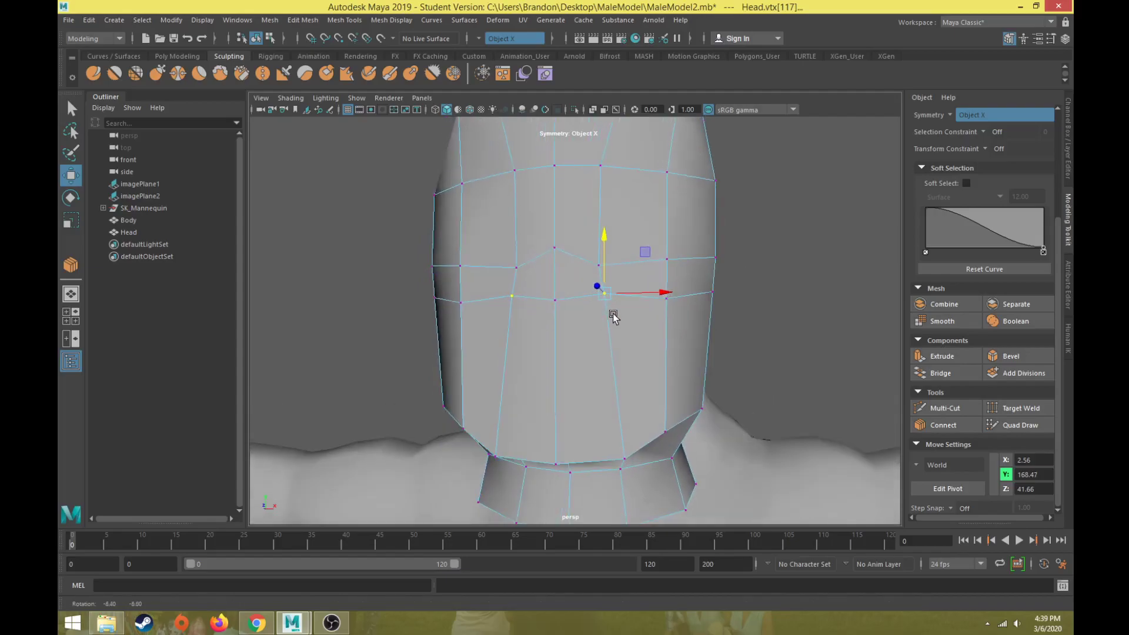
# Shape the nose outline by adjusting the centreline vertices and lowering the vertices beside the bridge.
pyautogui.click(555, 254)
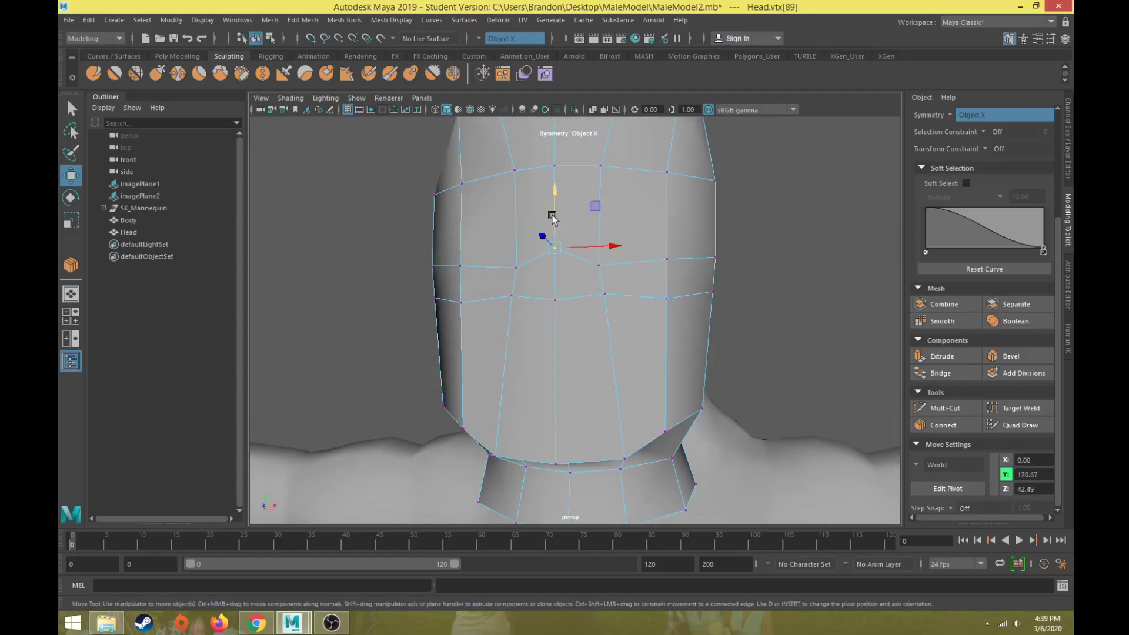
pyautogui.click(555, 166)
pyautogui.moveTo(557, 138); pyautogui.dragTo(557, 151)
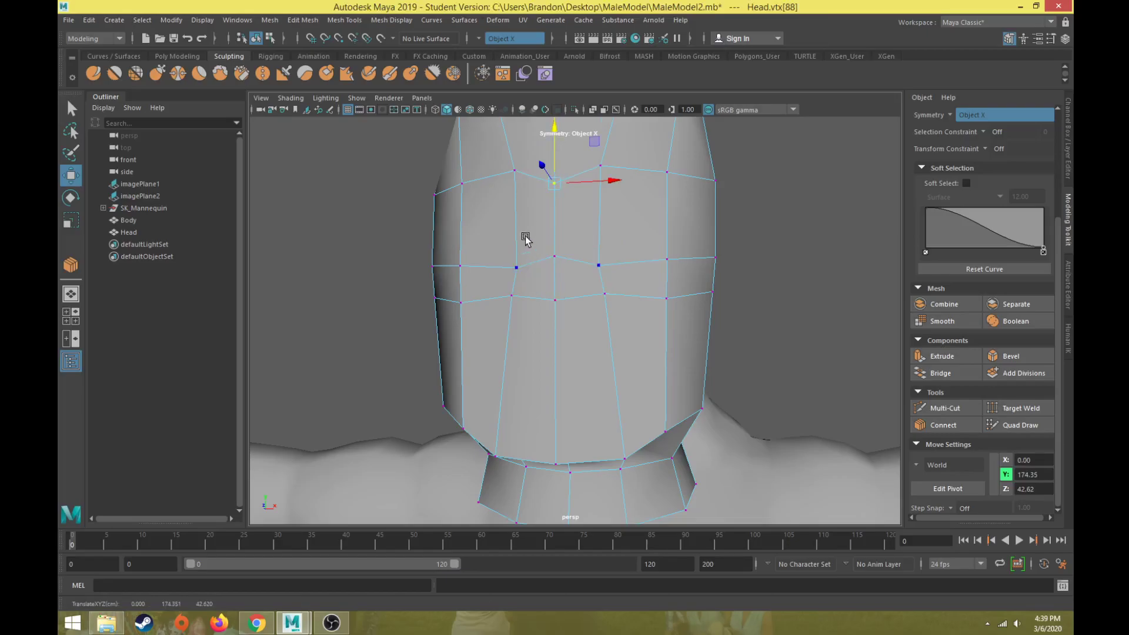
pyautogui.moveTo(554, 143); pyautogui.dragTo(600, 159)
pyautogui.click(600, 166)
pyautogui.keyDown('alt'); pyautogui.moveTo(559, 194); pyautogui.dragTo(556, 237); pyautogui.keyUp('alt')
pyautogui.click(546, 210)
pyautogui.moveTo(585, 166); pyautogui.dragTo(588, 165)
# Extrude the four nose faces in the middle of the face outward.
pyautogui.moveTo(569, 241); pyautogui.dragTo(569, 269, button='right')
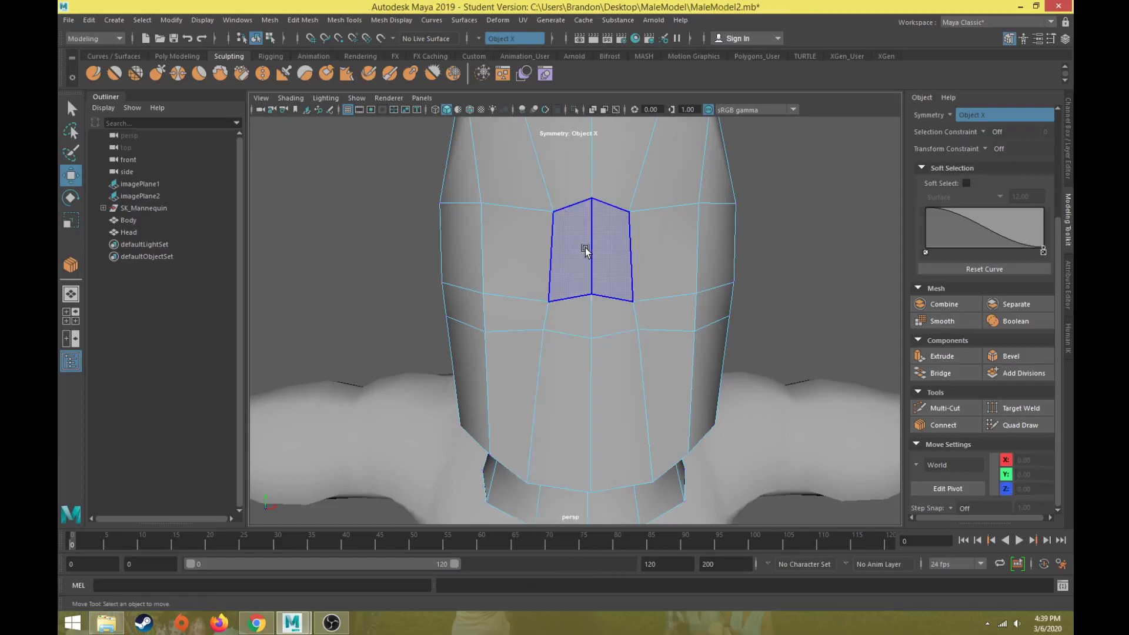
pyautogui.click(585, 250)
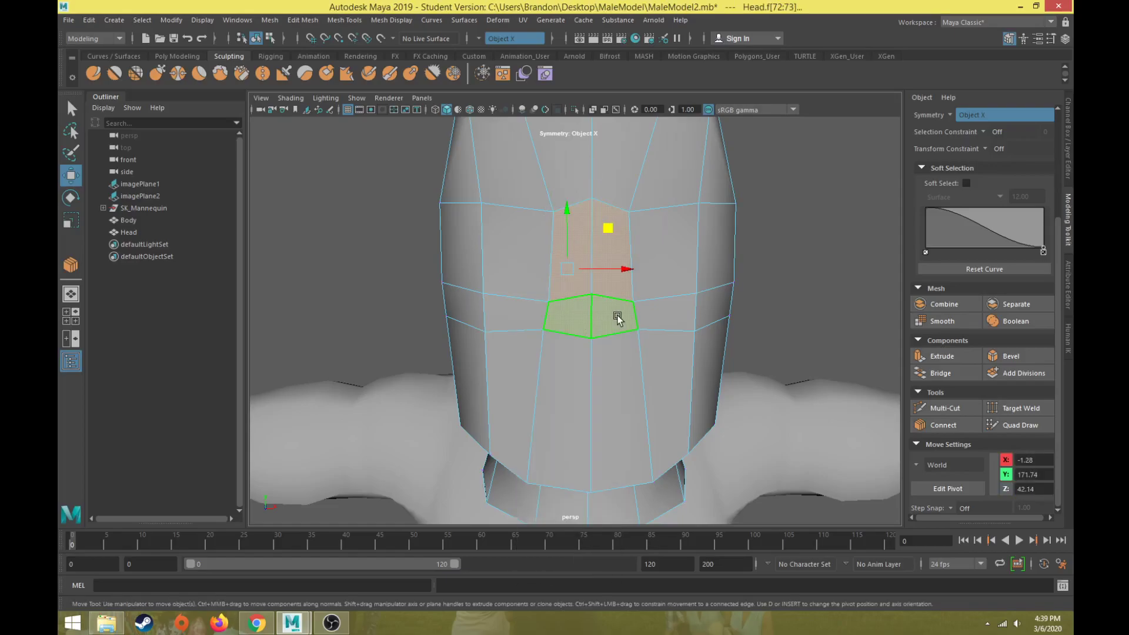
pyautogui.keyDown('alt'); pyautogui.moveTo(573, 301); pyautogui.dragTo(576, 331); pyautogui.keyUp('alt')
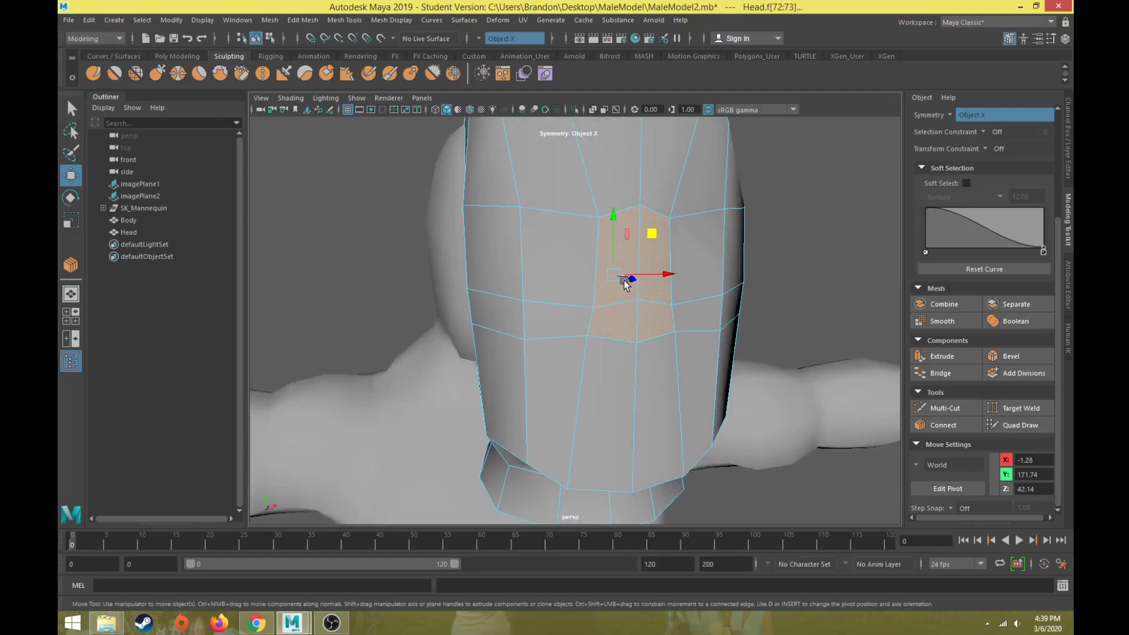
pyautogui.keyDown('alt'); pyautogui.moveTo(638, 316); pyautogui.dragTo(620, 317); pyautogui.keyUp('alt')
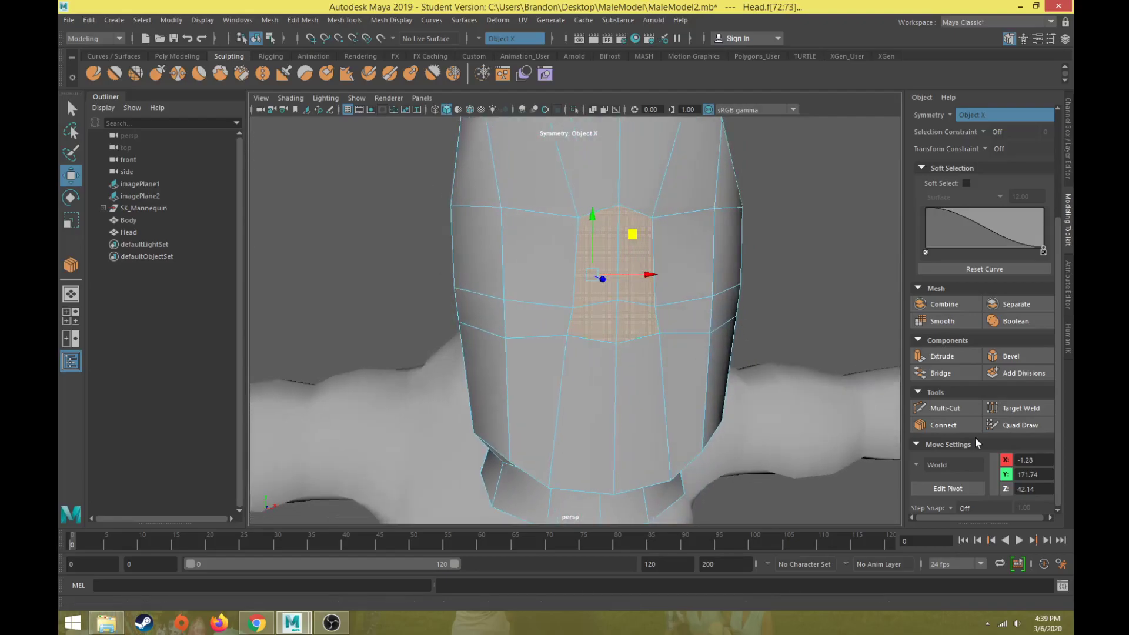
pyautogui.click(952, 361)
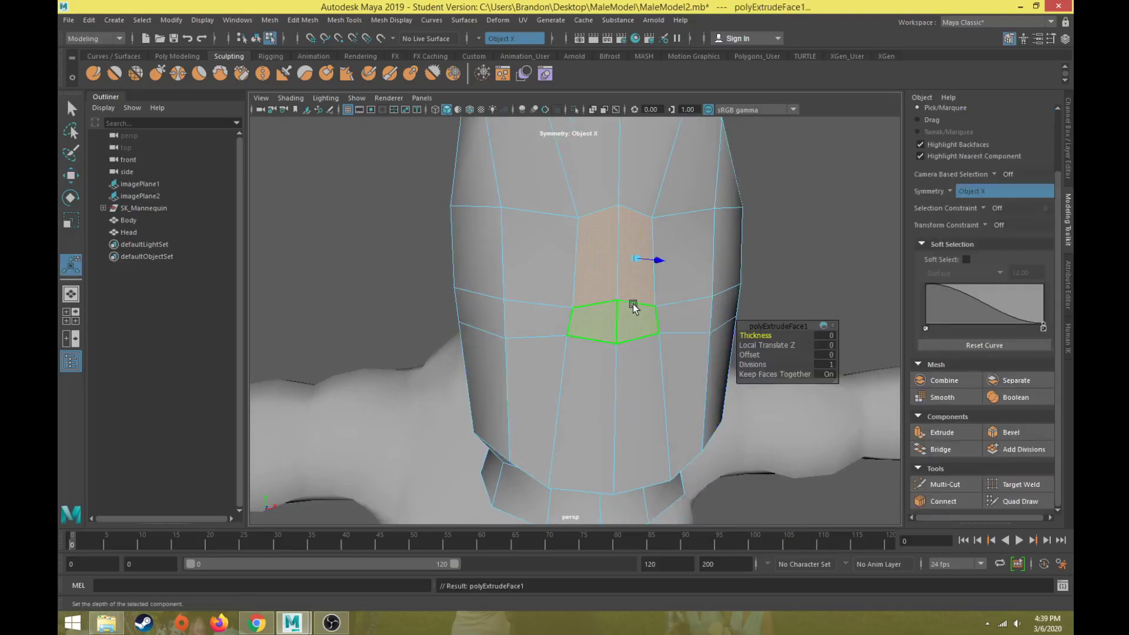
pyautogui.press('w')
pyautogui.keyDown('alt'); pyautogui.moveTo(628, 305); pyautogui.dragTo(334, 287); pyautogui.keyUp('alt')
# Lower the upper vertices of the extruded nose and push them back toward the face to slope the bridge.
pyautogui.moveTo(385, 240); pyautogui.dragTo(356, 244, button='right')
pyautogui.keyDown('alt'); pyautogui.moveTo(362, 247); pyautogui.dragTo(404, 234); pyautogui.keyUp('alt')
pyautogui.click(441, 214)
pyautogui.moveTo(403, 176); pyautogui.dragTo(410, 195)
pyautogui.click(410, 200)
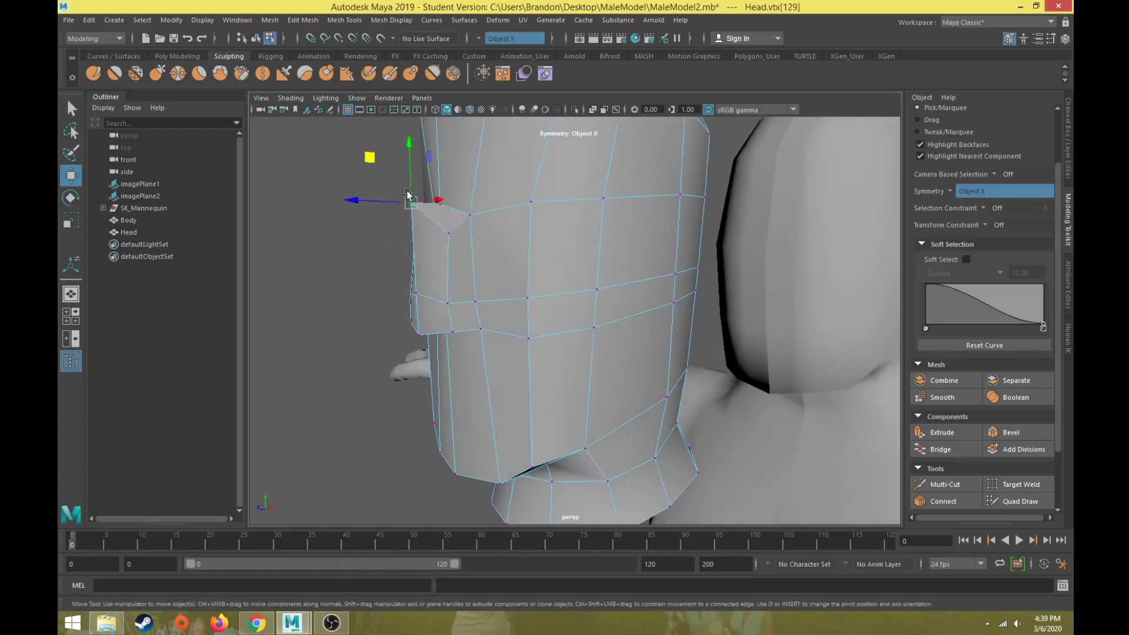
pyautogui.moveTo(371, 159); pyautogui.dragTo(499, 229)
# Narrow the nose by repositioning its side and tip vertices, then undo the last change.
pyautogui.click(757, 275)
pyautogui.click(683, 259)
pyautogui.moveTo(732, 259); pyautogui.dragTo(401, 257)
pyautogui.click(525, 270)
pyautogui.moveTo(372, 178); pyautogui.dragTo(379, 182)
pyautogui.keyDown('alt'); pyautogui.moveTo(385, 203); pyautogui.dragTo(475, 294); pyautogui.keyUp('alt')
pyautogui.click(415, 287)
pyautogui.moveTo(678, 291); pyautogui.dragTo(658, 323)
pyautogui.click(648, 318)
pyautogui.click(663, 315)
pyautogui.hotkey('ctrl', 'z')
# Lower the centre vertex of the nose and reposition the vertices around its base.
pyautogui.click(598, 282)
pyautogui.moveTo(598, 248); pyautogui.dragTo(595, 286)
pyautogui.scroll(3, 593, 333)
pyautogui.click(606, 326)
pyautogui.moveTo(648, 327); pyautogui.dragTo(431, 258)
pyautogui.click(490, 318)
pyautogui.click(489, 301)
# Adjust the vertices where the lower sides of the nose meet the cheeks.
pyautogui.keyDown('alt'); pyautogui.moveTo(474, 310); pyautogui.dragTo(541, 309); pyautogui.keyUp('alt')
pyautogui.click(633, 310)
pyautogui.moveTo(646, 316); pyautogui.dragTo(685, 308)
pyautogui.click(651, 305)
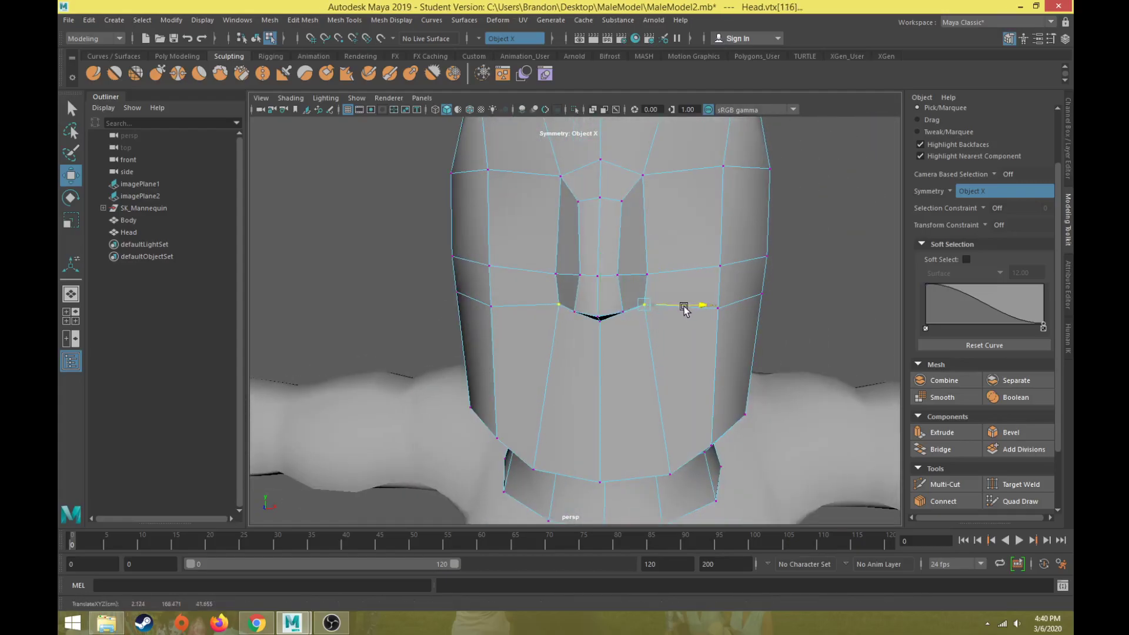
pyautogui.moveTo(683, 267); pyautogui.dragTo(683, 276)
pyautogui.click(648, 275)
# Move the vertices on both sides of the nose bridge inward and adjust the centre vertex above the nose.
pyautogui.click(643, 174)
pyautogui.keyDown('alt'); pyautogui.moveTo(644, 174); pyautogui.dragTo(638, 213, button='middle'); pyautogui.keyUp('alt')
pyautogui.moveTo(680, 172); pyautogui.dragTo(671, 174)
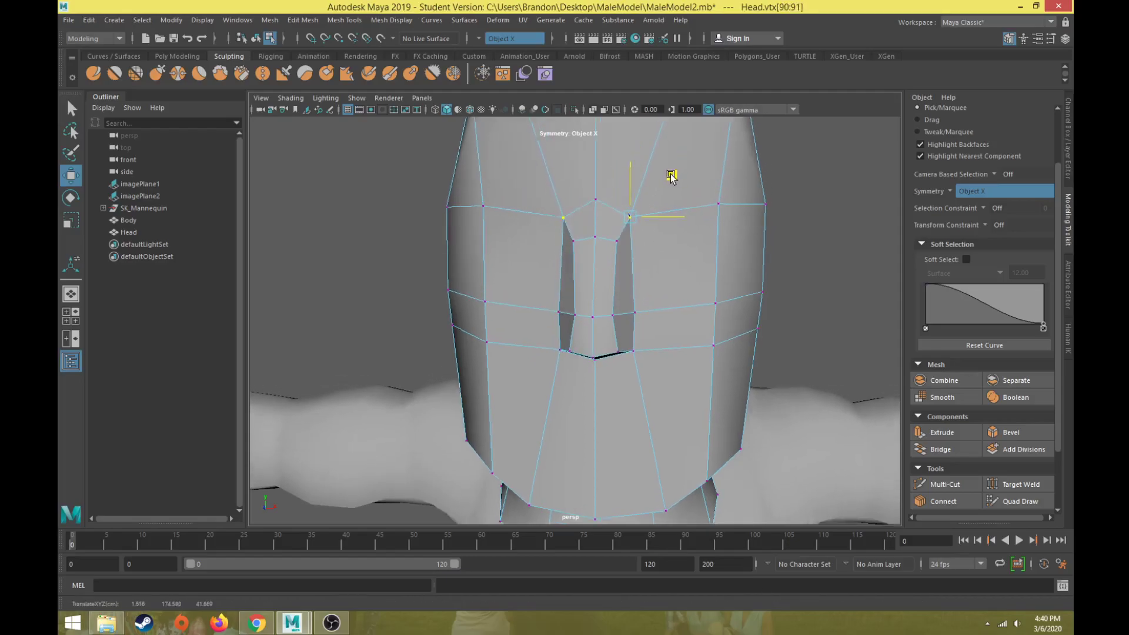
pyautogui.click(599, 189)
pyautogui.moveTo(587, 260)
pyautogui.keyDown('alt'); pyautogui.mouseDown()
pyautogui.moveTo(658, 250)
pyautogui.moveTo(634, 297)
pyautogui.moveTo(706, 297)
pyautogui.moveTo(559, 315)
pyautogui.moveTo(605, 296)
pyautogui.moveTo(570, 287)
pyautogui.moveTo(599, 254)
pyautogui.mouseUp(); pyautogui.keyUp('alt')
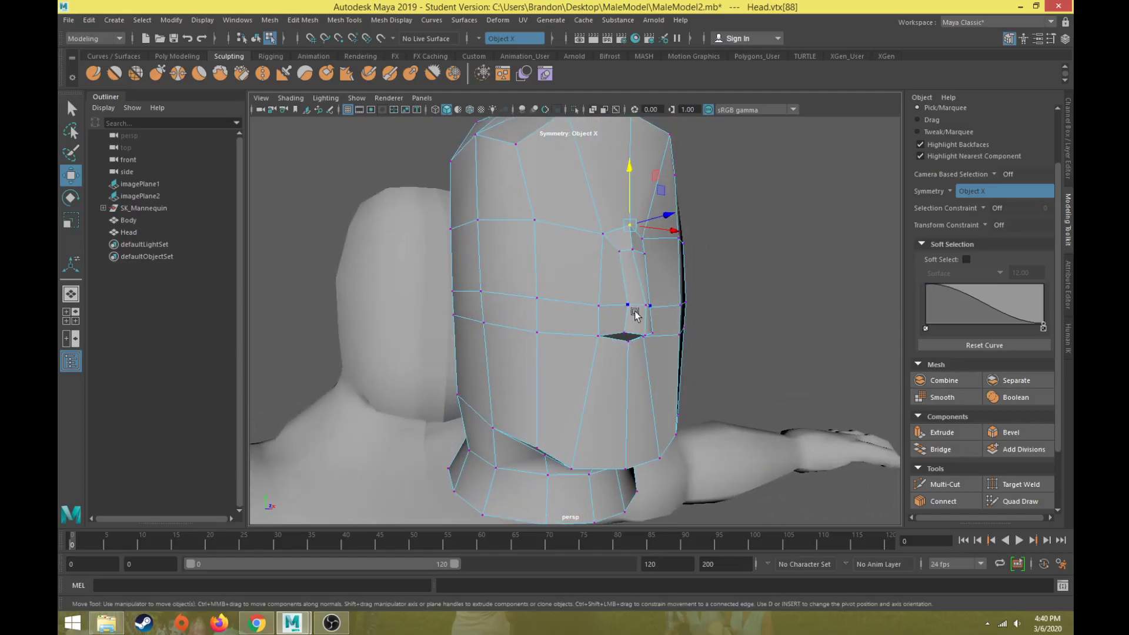
# Extrude the faces around the mouth and jaw, including those across the lower nose, with an inward offset.
pyautogui.keyDown('alt'); pyautogui.moveTo(604, 312); pyautogui.dragTo(582, 315); pyautogui.keyUp('alt')
pyautogui.moveTo(599, 301); pyautogui.dragTo(596, 323, button='right')
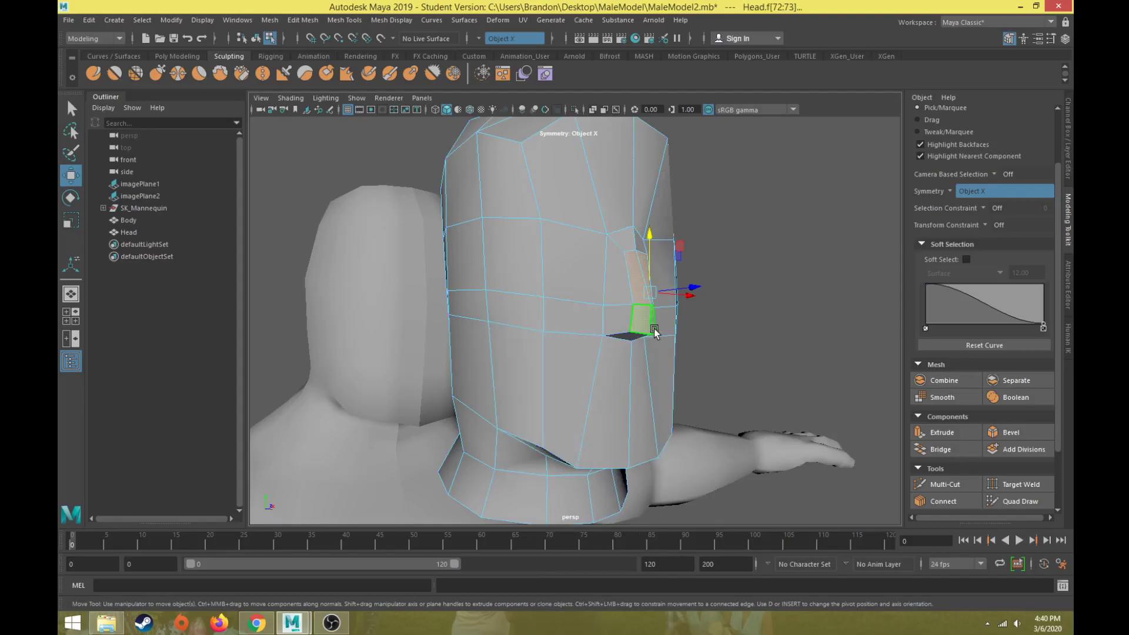
pyautogui.click(636, 322)
pyautogui.keyDown('shift'); pyautogui.click(608, 322); pyautogui.keyUp('shift')
pyautogui.keyDown('shift'); pyautogui.click(574, 323); pyautogui.keyUp('shift')
pyautogui.keyDown('shift'); pyautogui.click(528, 328); pyautogui.keyUp('shift')
pyautogui.keyDown('shift'); pyautogui.click(527, 331); pyautogui.keyUp('shift')
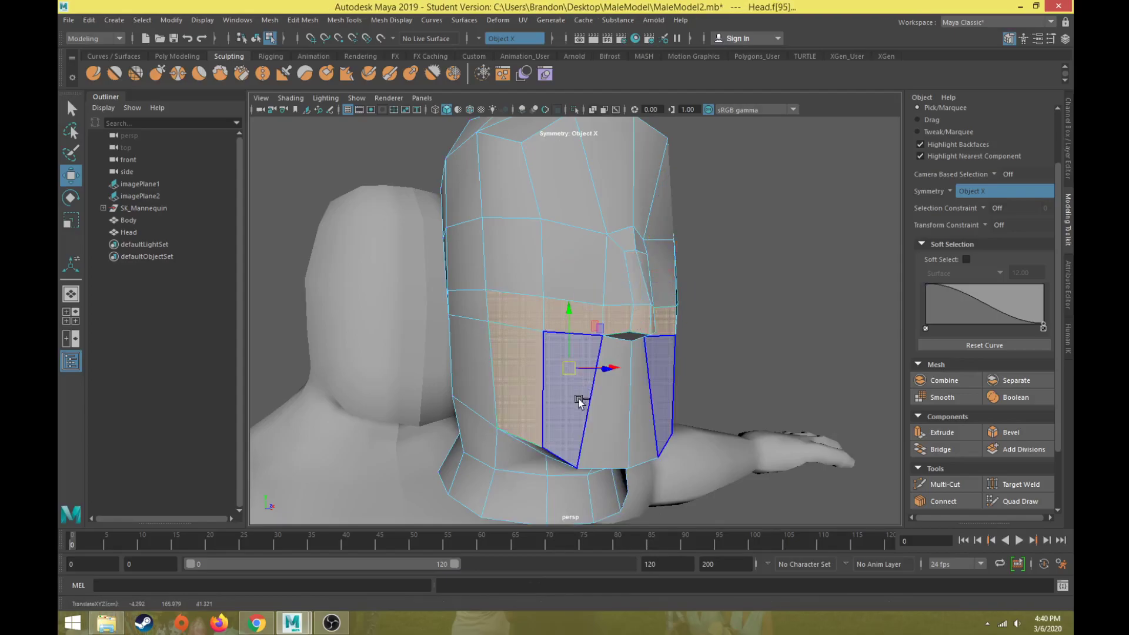
pyautogui.keyDown('shift'); pyautogui.click(558, 396); pyautogui.keyUp('shift')
pyautogui.keyDown('shift'); pyautogui.click(531, 396); pyautogui.keyUp('shift')
pyautogui.keyDown('shift'); pyautogui.click(607, 430); pyautogui.keyUp('shift')
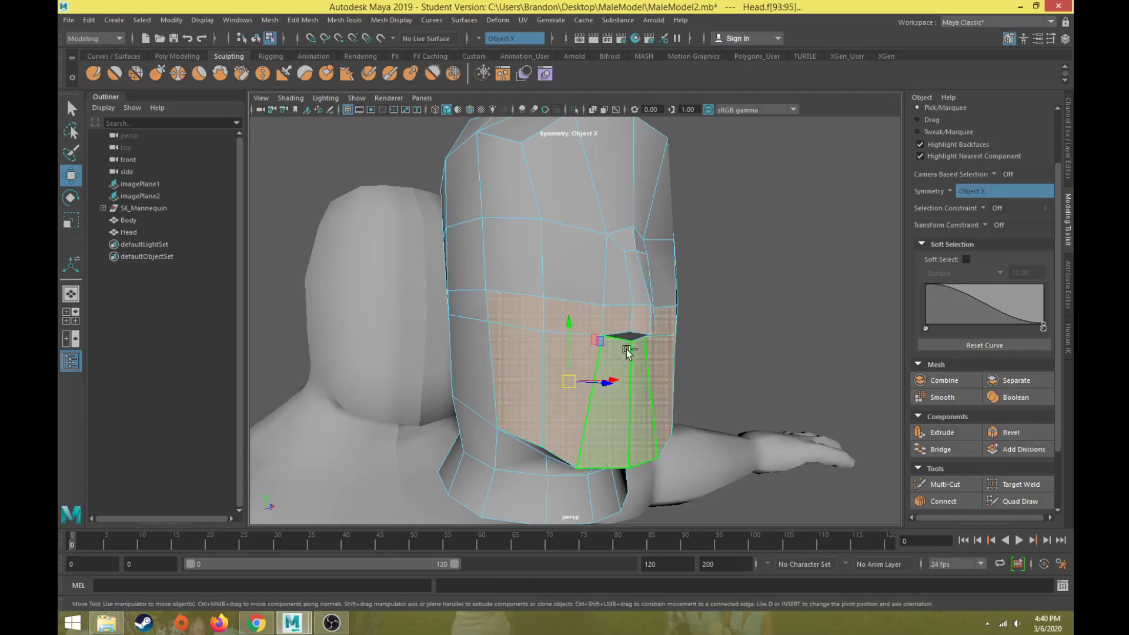
pyautogui.keyDown('alt'); pyautogui.moveTo(560, 383); pyautogui.dragTo(571, 406); pyautogui.keyUp('alt')
pyautogui.keyDown('shift'); pyautogui.click(563, 368); pyautogui.keyUp('shift')
pyautogui.keyDown('shift'); pyautogui.click(579, 388); pyautogui.keyUp('shift')
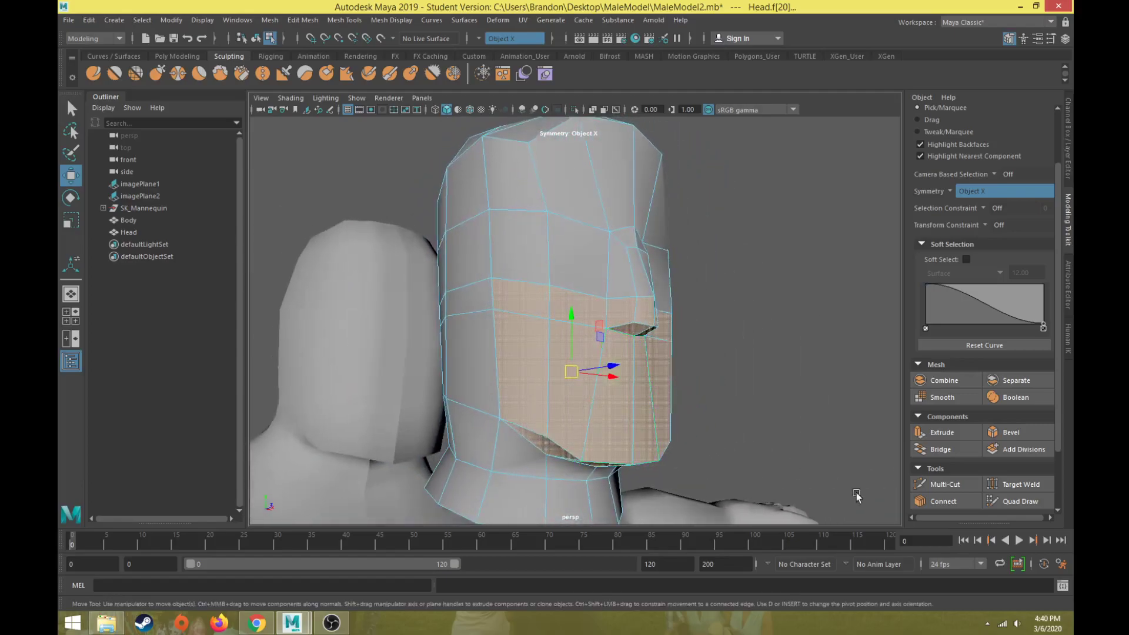
pyautogui.click(941, 433)
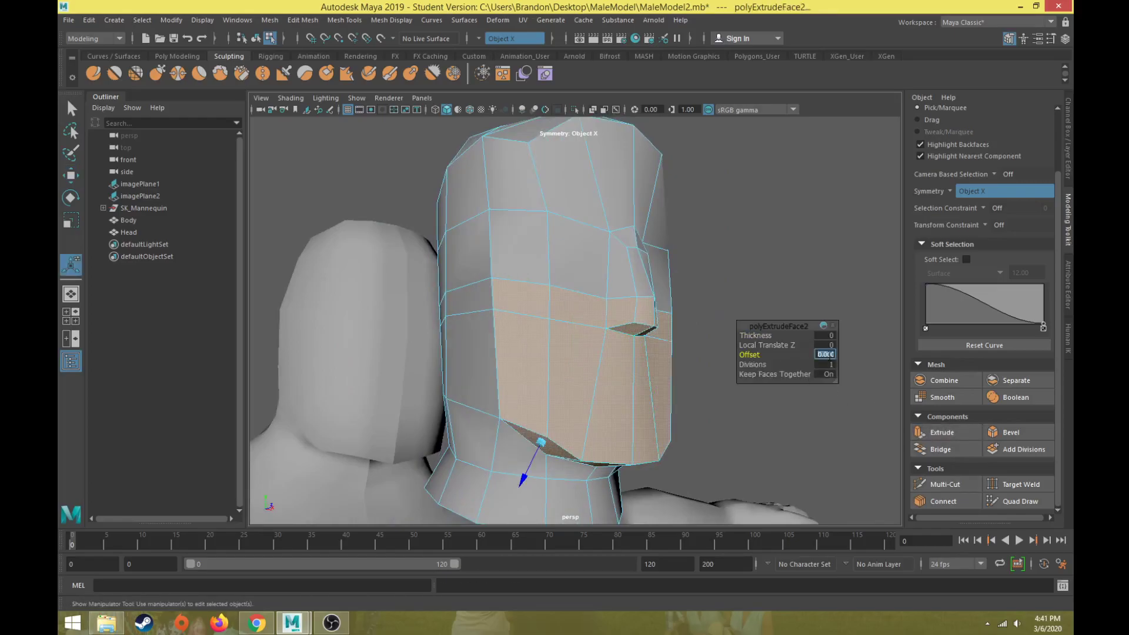
pyautogui.press('Return')
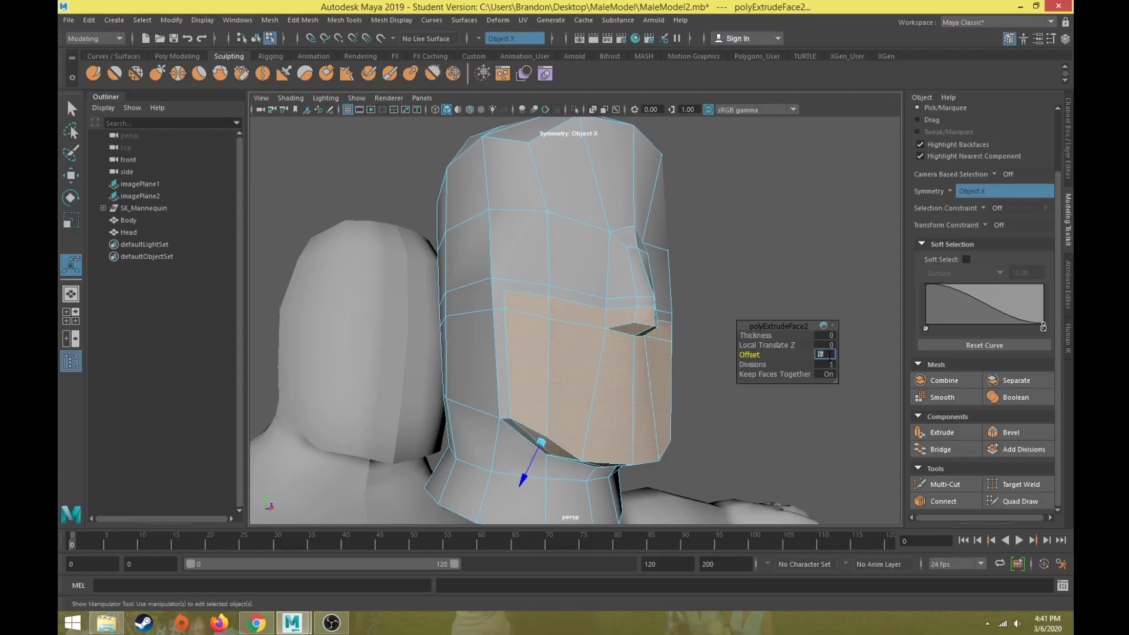
# Clear the face selection and reposition the cheek vertices beside the base of the nose.
pyautogui.keyDown('alt'); pyautogui.moveTo(557, 372); pyautogui.dragTo(539, 386); pyautogui.keyUp('alt')
pyautogui.scroll(2, 589, 360)
pyautogui.keyDown('alt'); pyautogui.moveTo(589, 357); pyautogui.dragTo(576, 295); pyautogui.keyUp('alt')
pyautogui.click(792, 209)
pyautogui.keyDown('alt'); pyautogui.moveTo(763, 278); pyautogui.dragTo(800, 264); pyautogui.keyUp('alt')
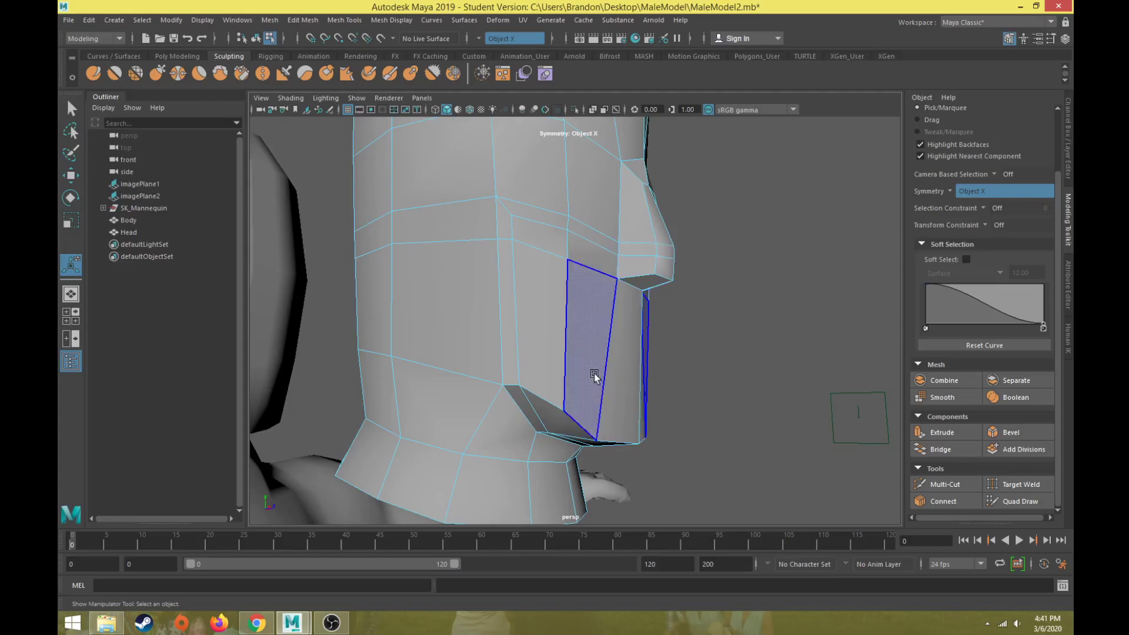
pyautogui.keyDown('alt'); pyautogui.moveTo(562, 318); pyautogui.dragTo(535, 309); pyautogui.keyUp('alt')
pyautogui.moveTo(527, 268); pyautogui.dragTo(499, 262, button='right')
pyautogui.moveTo(508, 282)
pyautogui.keyDown('alt'); pyautogui.mouseDown()
pyautogui.moveTo(482, 283)
pyautogui.moveTo(492, 267)
pyautogui.mouseUp(); pyautogui.keyUp('alt')
pyautogui.click(520, 294)
pyautogui.press('w')
pyautogui.moveTo(533, 242); pyautogui.dragTo(551, 253, button='middle')
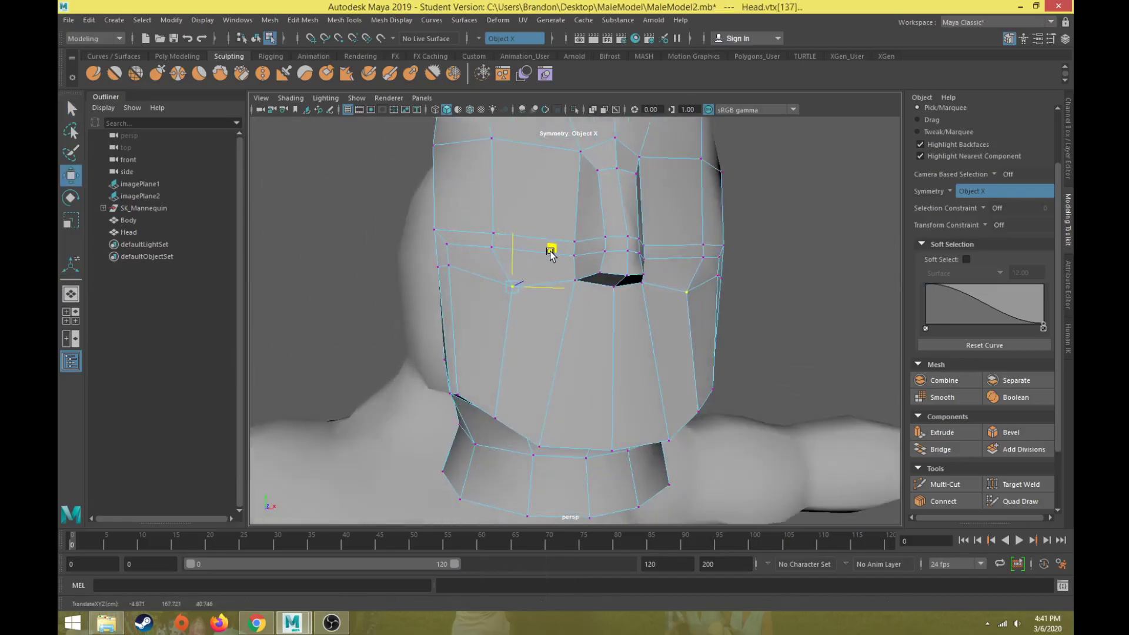
# Reposition the outer cheek vertices of the extruded mouth loop.
pyautogui.click(491, 251)
pyautogui.moveTo(528, 210); pyautogui.dragTo(502, 268)
pyautogui.click(450, 265)
pyautogui.click(447, 244)
pyautogui.moveTo(489, 206); pyautogui.dragTo(488, 374)
# Reposition the vertices along the side of the jaw to smooth its outline.
pyautogui.click(509, 386)
pyautogui.keyDown('alt'); pyautogui.moveTo(512, 421); pyautogui.dragTo(538, 401); pyautogui.keyUp('alt')
pyautogui.click(502, 396)
pyautogui.moveTo(555, 369); pyautogui.dragTo(569, 386)
pyautogui.click(480, 377)
pyautogui.moveTo(513, 339); pyautogui.dragTo(538, 362)
# Reposition the vertex at the front corner of the chin.
pyautogui.keyDown('alt'); pyautogui.moveTo(464, 372); pyautogui.dragTo(569, 445); pyautogui.keyUp('alt')
pyautogui.click(568, 446)
pyautogui.moveTo(614, 461); pyautogui.dragTo(644, 285)
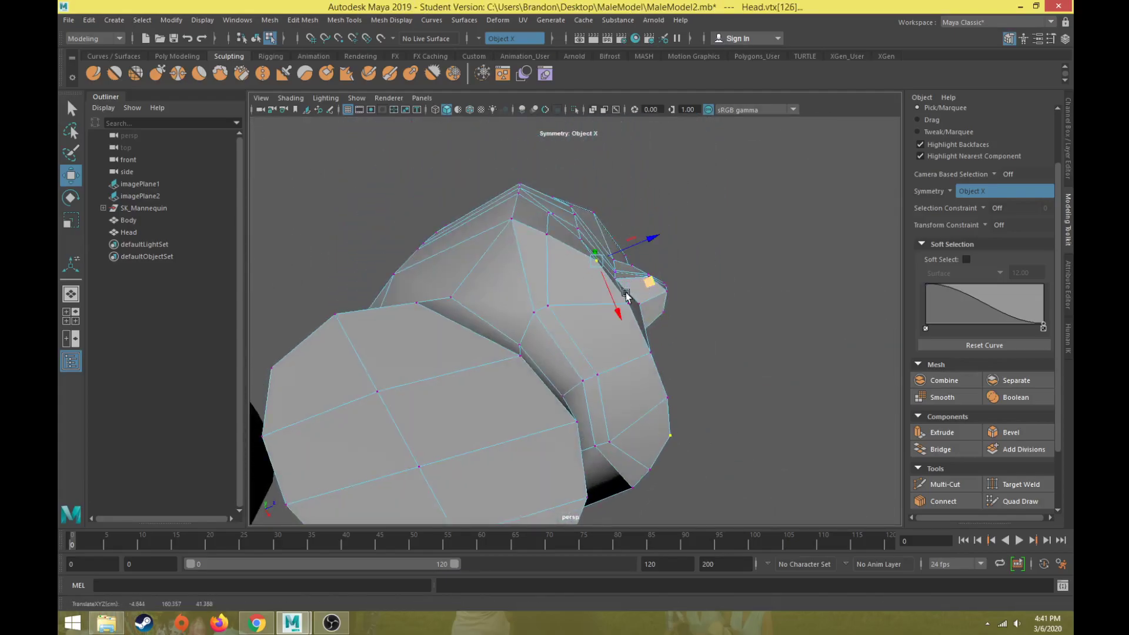
# Adjust the vertices on the underside of the chin and jaw to round the jawline.
pyautogui.click(549, 307)
pyautogui.keyDown('alt'); pyautogui.moveTo(550, 309); pyautogui.dragTo(616, 393); pyautogui.keyUp('alt')
pyautogui.keyDown('alt'); pyautogui.moveTo(615, 393); pyautogui.dragTo(547, 347, button='middle'); pyautogui.keyUp('alt')
pyautogui.moveTo(556, 341); pyautogui.dragTo(560, 421)
pyautogui.click(524, 403)
pyautogui.moveTo(608, 355); pyautogui.dragTo(511, 398)
pyautogui.click(470, 368)
pyautogui.scroll(4, 499, 379)
pyautogui.keyDown('alt'); pyautogui.moveTo(492, 372); pyautogui.dragTo(560, 353, button='middle'); pyautogui.keyUp('alt')
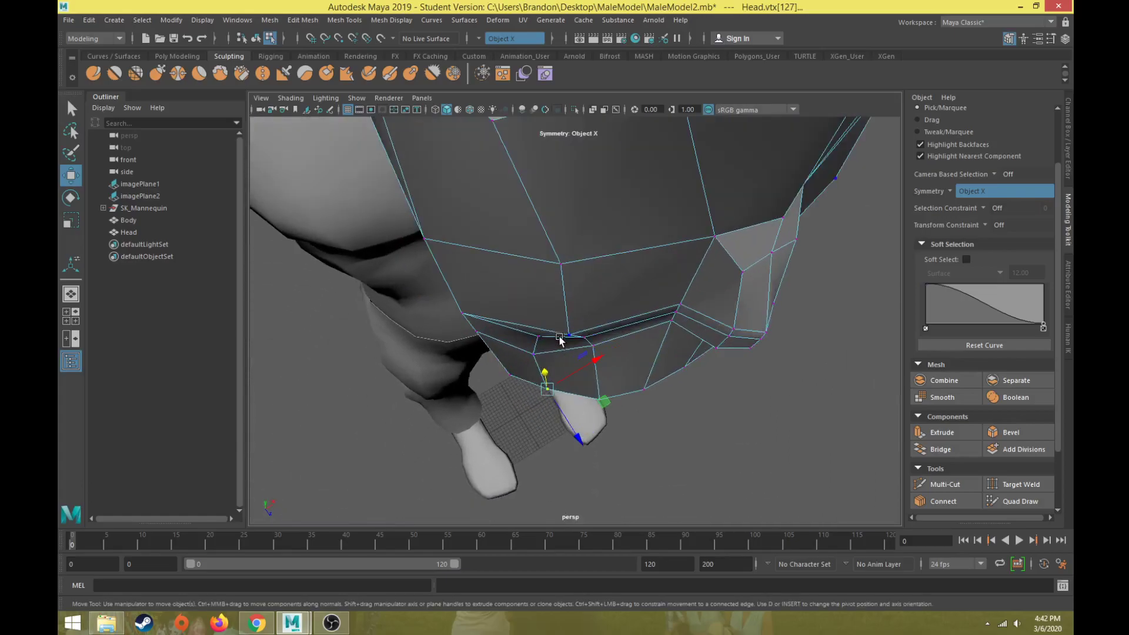
# Switch to edge selection and reposition the short edges at the front corner of the chin.
pyautogui.moveTo(545, 342); pyautogui.dragTo(540, 257, button='right')
pyautogui.click(534, 345)
pyautogui.keyDown('shift'); pyautogui.click(541, 376); pyautogui.keyUp('shift')
pyautogui.moveTo(597, 381); pyautogui.dragTo(530, 230)
pyautogui.click(599, 368)
pyautogui.keyDown('shift'); pyautogui.click(591, 342); pyautogui.keyUp('shift')
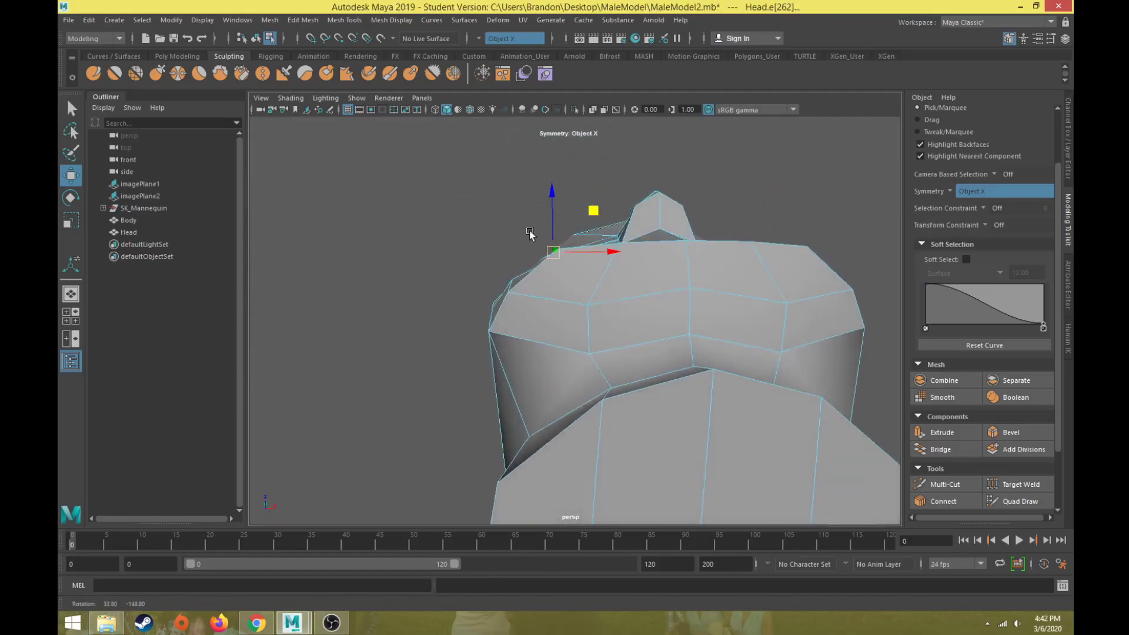
# Switch back to vertex selection and reposition the outer vertex on the side of the jaw.
pyautogui.moveTo(655, 289); pyautogui.dragTo(593, 294, button='right')
pyautogui.click(690, 348)
pyautogui.click(491, 332)
pyautogui.moveTo(491, 287); pyautogui.dragTo(499, 349)
pyautogui.keyDown('alt'); pyautogui.moveTo(499, 348); pyautogui.dragTo(568, 341); pyautogui.keyUp('alt')
pyautogui.moveTo(529, 297); pyautogui.dragTo(535, 304)
pyautogui.click(535, 243)
pyautogui.moveTo(591, 260); pyautogui.dragTo(571, 272)
pyautogui.hotkey('ctrl', 'z')
# Reposition the vertices at the outer end of the cheek loop to smooth the side of the face.
pyautogui.keyDown('alt'); pyautogui.moveTo(522, 208); pyautogui.dragTo(538, 279); pyautogui.keyUp('alt')
pyautogui.click(546, 181)
pyautogui.keyDown('alt'); pyautogui.moveTo(533, 326); pyautogui.dragTo(520, 366); pyautogui.keyUp('alt')
pyautogui.click(566, 205)
pyautogui.click(531, 244)
pyautogui.moveTo(562, 289); pyautogui.dragTo(496, 270)
pyautogui.scroll(3, 498, 271)
pyautogui.click(503, 227)
pyautogui.keyDown('alt'); pyautogui.moveTo(506, 228); pyautogui.dragTo(545, 265); pyautogui.keyUp('alt')
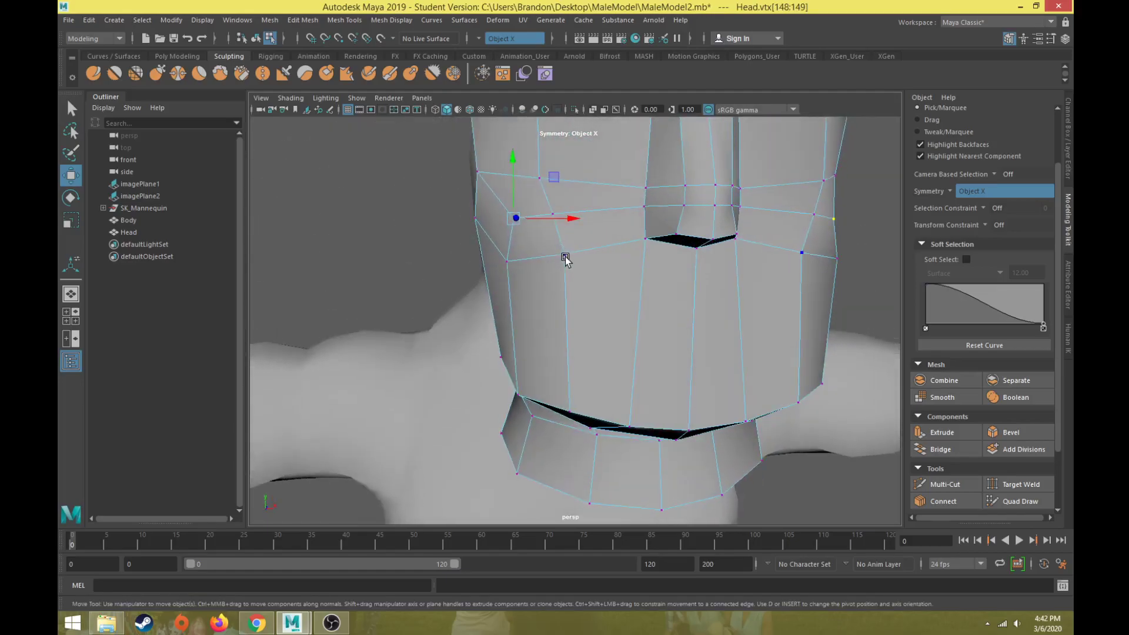
# Adjust the heights of the cheek vertices between the nose and the side of the face to even out the loops.
pyautogui.click(566, 256)
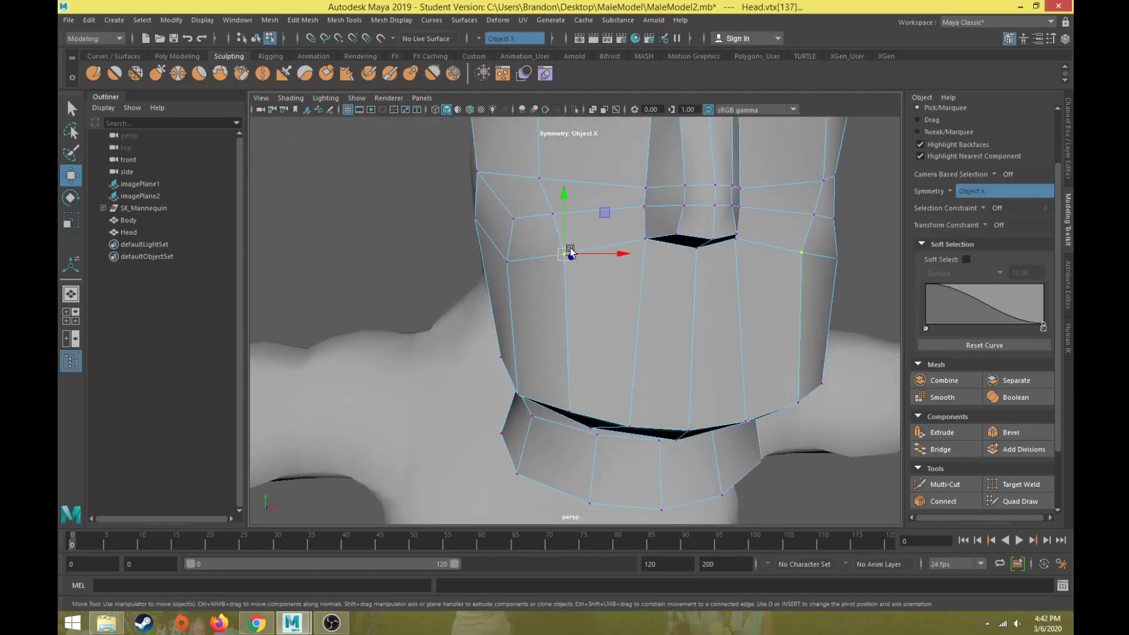
pyautogui.moveTo(606, 222); pyautogui.dragTo(609, 210)
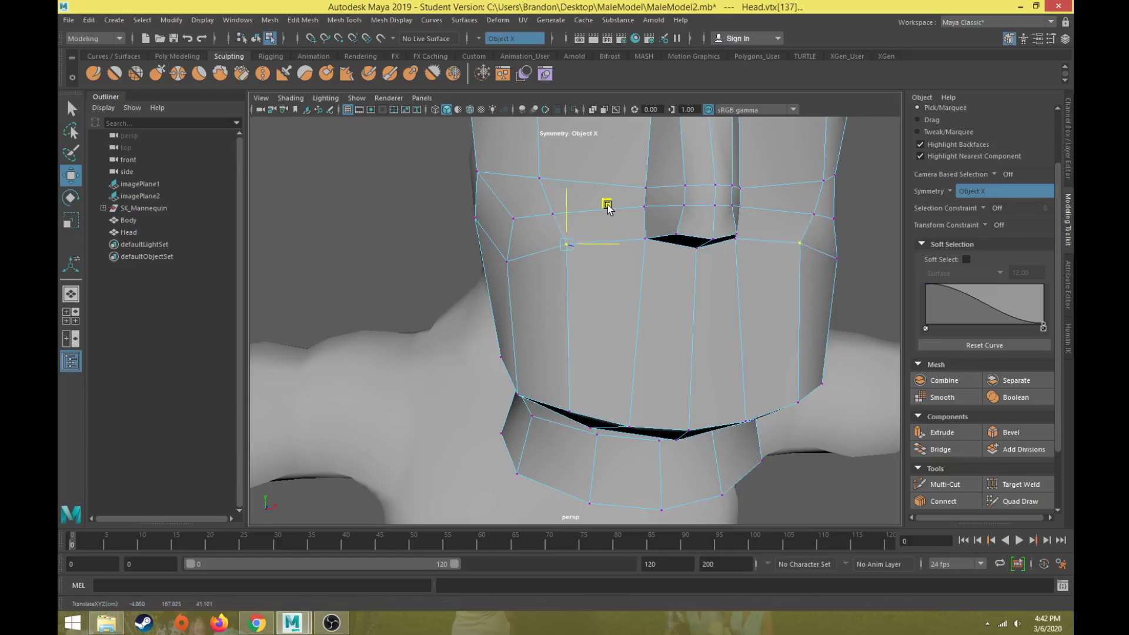
pyautogui.click(553, 213)
pyautogui.moveTo(594, 172); pyautogui.dragTo(553, 186)
pyautogui.scroll(-4, 593, 203)
pyautogui.click(558, 253)
pyautogui.scroll(2, 558, 235)
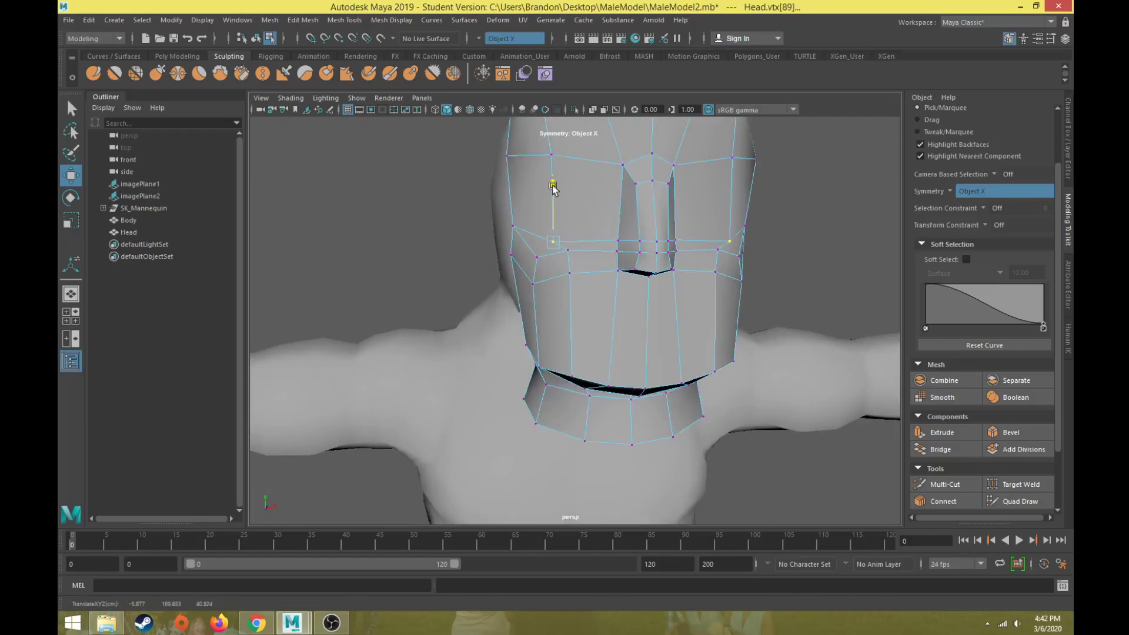
pyautogui.moveTo(561, 226)
pyautogui.keyDown('alt'); pyautogui.mouseDown()
pyautogui.moveTo(582, 228)
pyautogui.moveTo(555, 226)
pyautogui.mouseUp(); pyautogui.keyUp('alt')
pyautogui.moveTo(537, 293)
pyautogui.keyDown('alt'); pyautogui.mouseDown()
pyautogui.moveTo(541, 264)
pyautogui.moveTo(574, 262)
pyautogui.moveTo(556, 288)
pyautogui.mouseUp(); pyautogui.keyUp('alt')
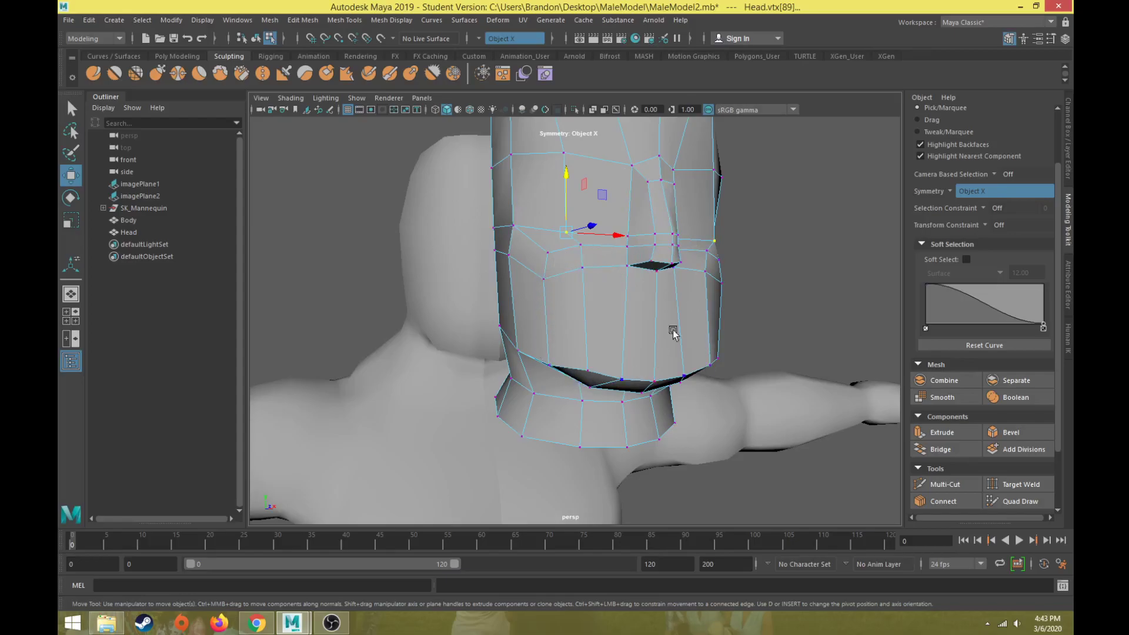
pyautogui.keyDown('alt'); pyautogui.moveTo(560, 344); pyautogui.dragTo(600, 354); pyautogui.keyUp('alt')
pyautogui.scroll(-3, 604, 347)
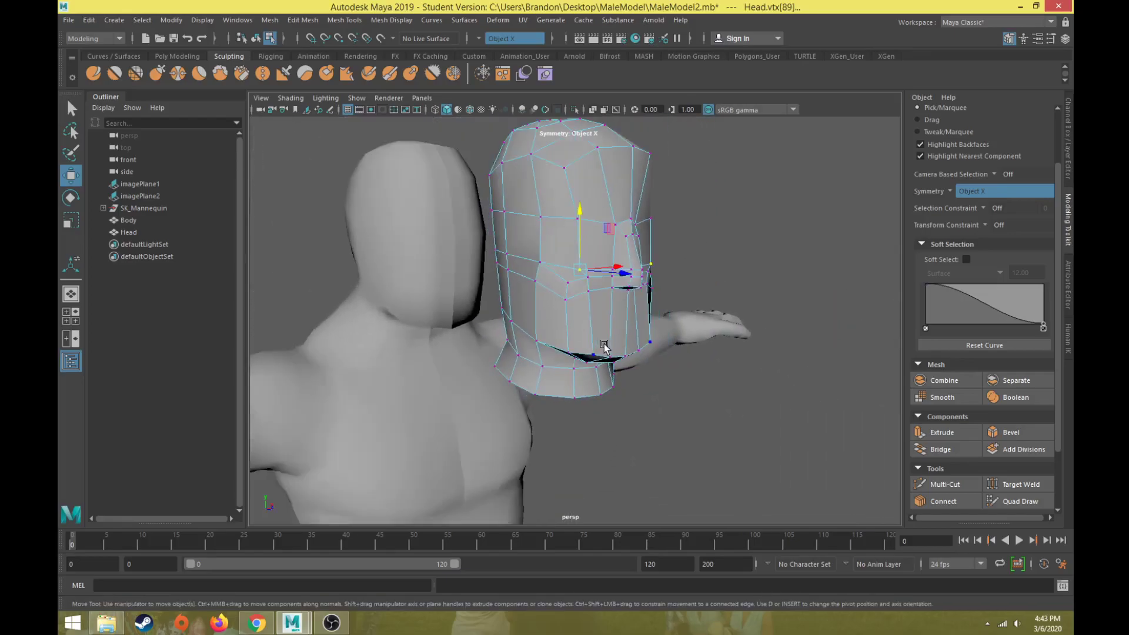
pyautogui.keyDown('alt'); pyautogui.moveTo(607, 344); pyautogui.dragTo(605, 372, button='middle'); pyautogui.keyUp('alt')
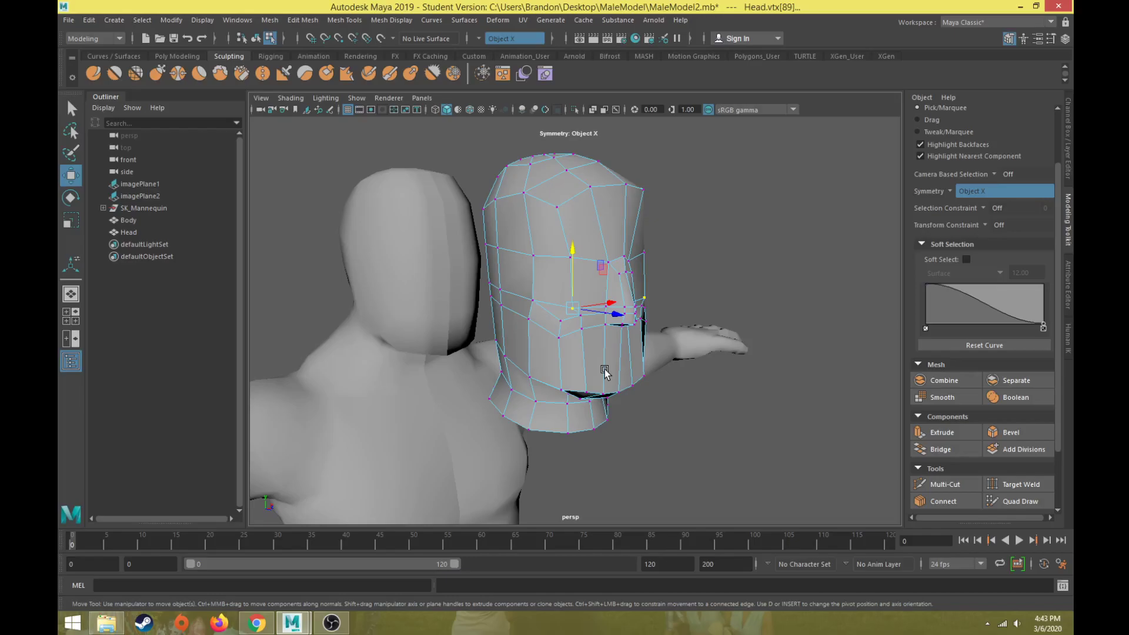